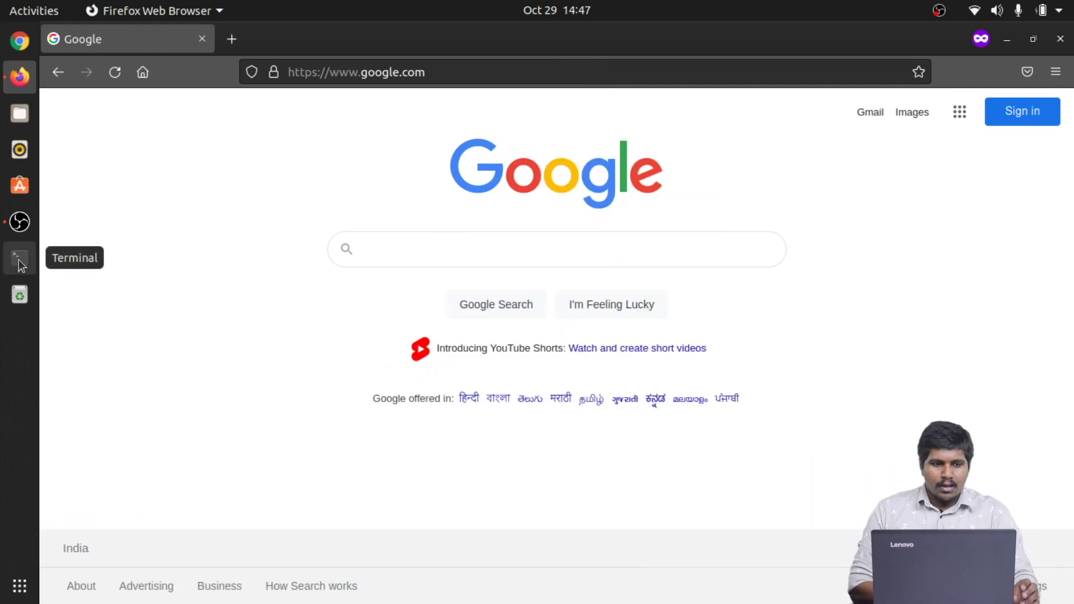
# Run flutter doctor in a terminal and highlight the Android Studio entry in its report
pyautogui.click(18, 260)
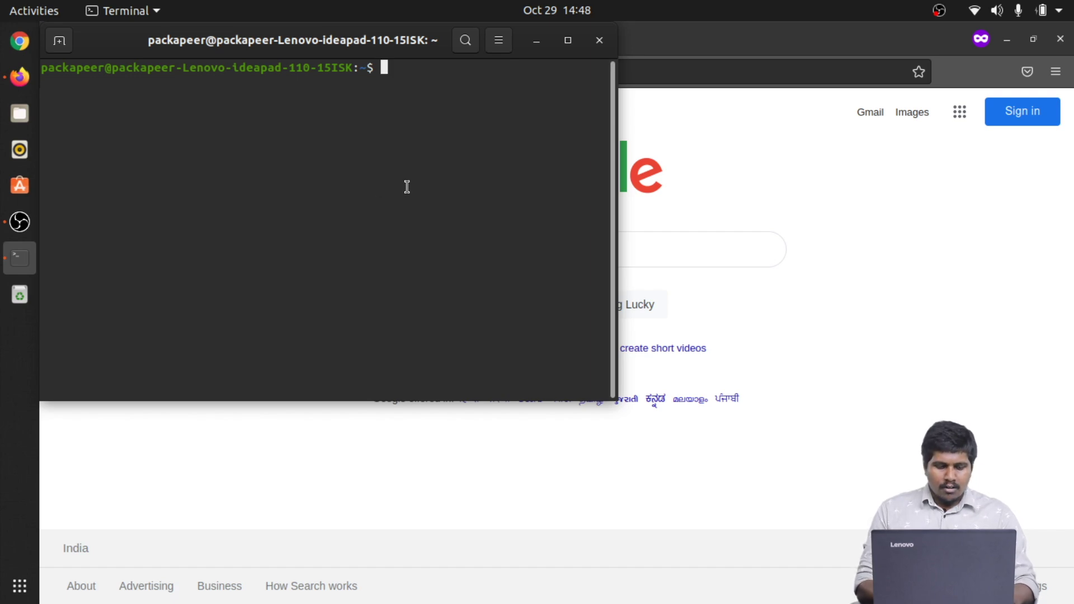
pyautogui.write('flu')
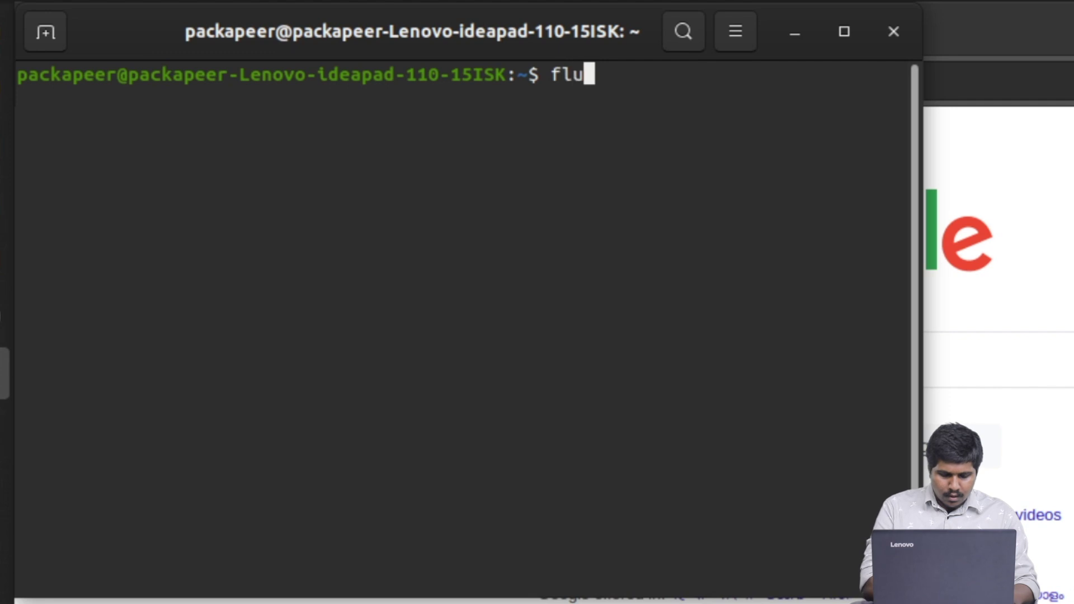
pyautogui.write('tter doctor')
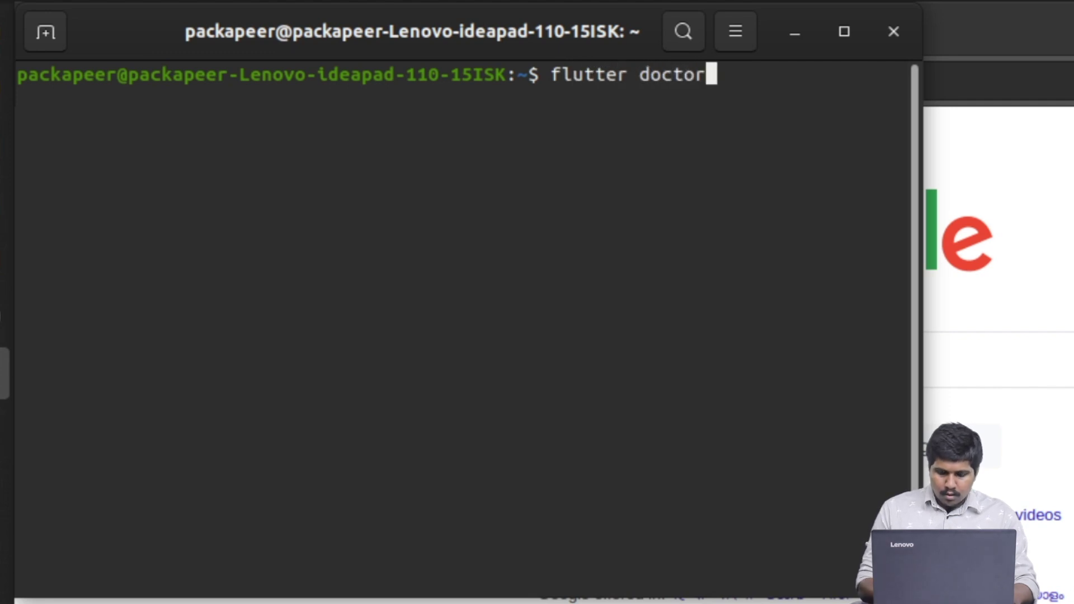
pyautogui.press('Return')
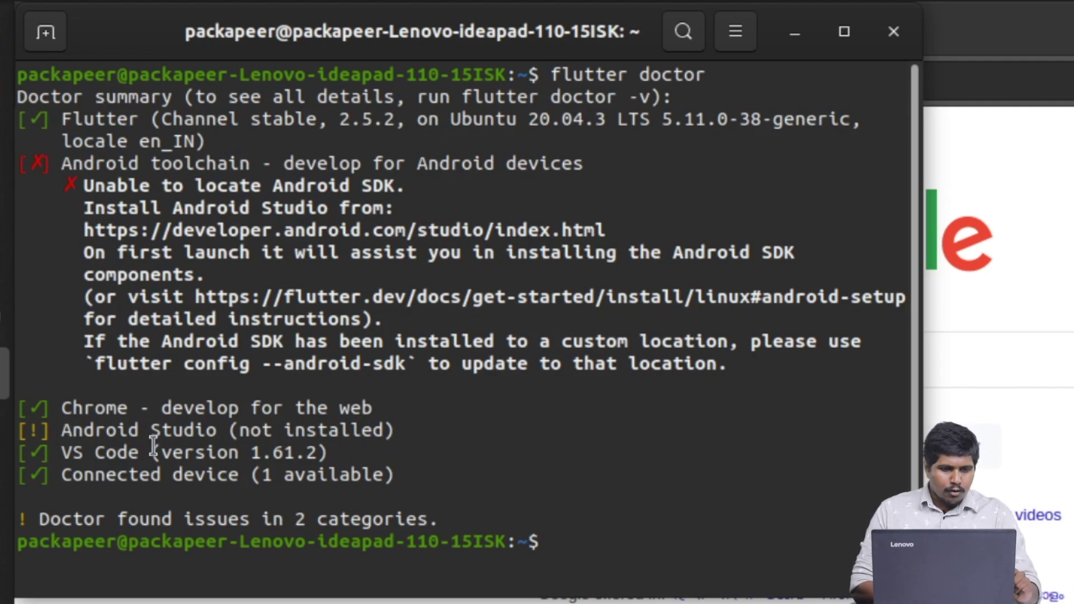
pyautogui.moveTo(58, 433); pyautogui.dragTo(416, 438)
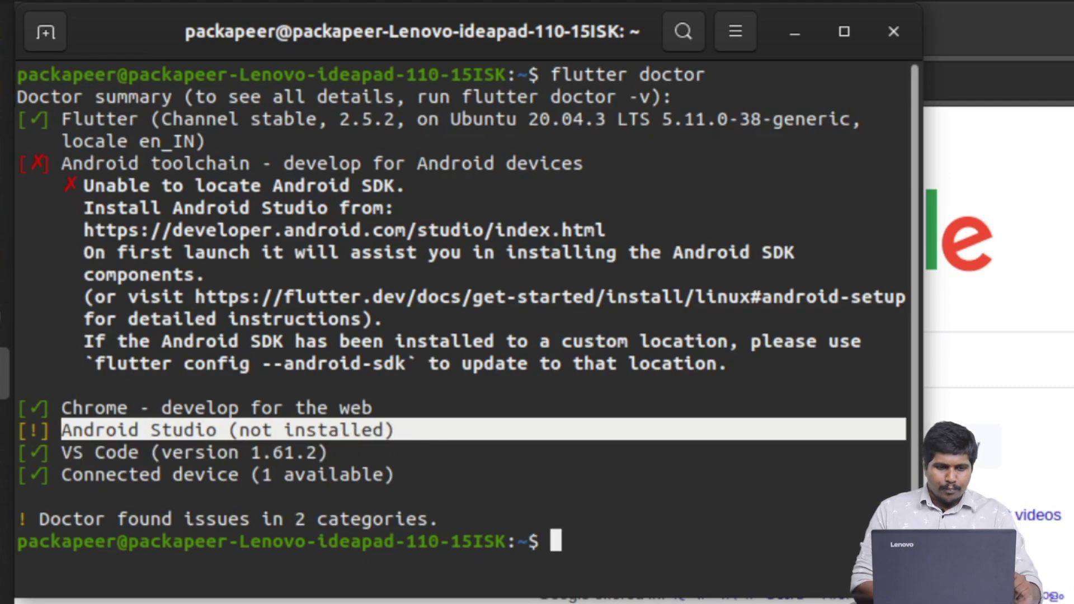
# Switch to Firefox, search Google for "android studio" and open the developer.android.com download page
pyautogui.hotkey('alt', 'Tab')
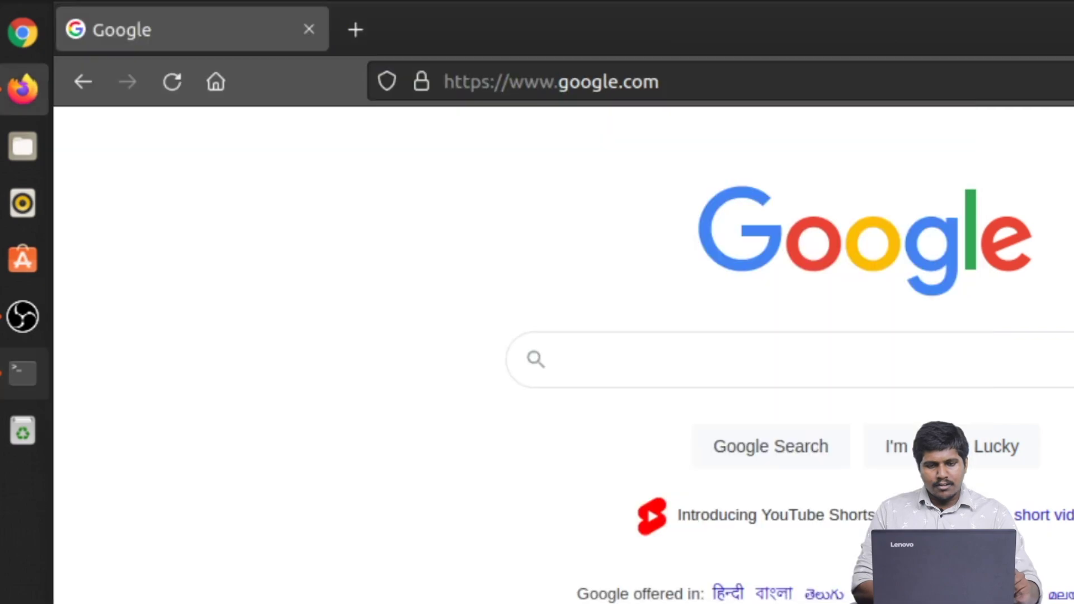
pyautogui.click(733, 356)
pyautogui.write('androi')
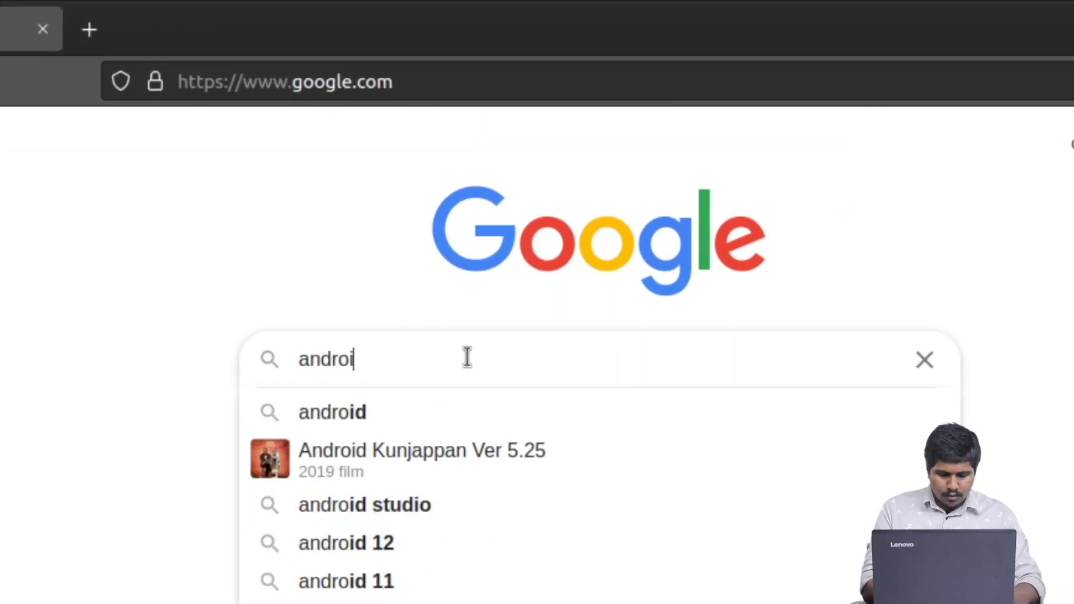
pyautogui.write('d st')
pyautogui.press('Down')
pyautogui.press('Return')
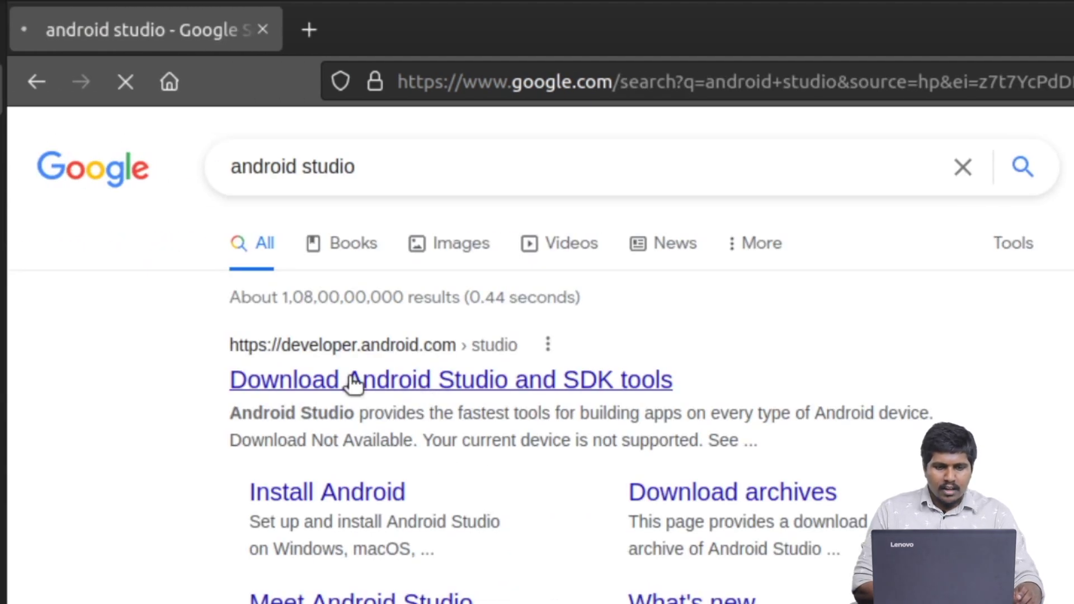
pyautogui.click(431, 385)
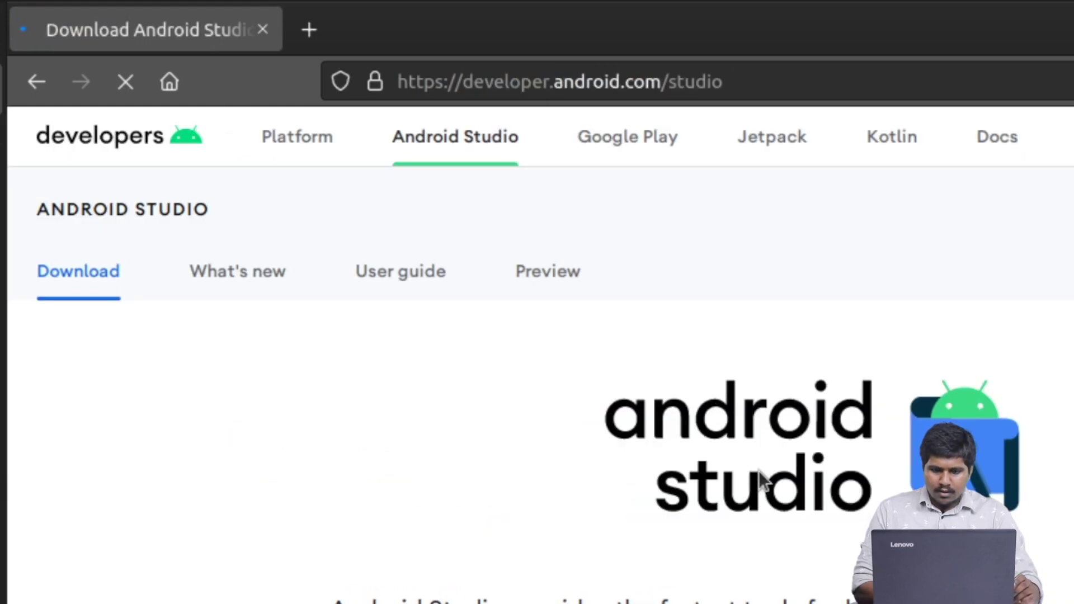
pyautogui.scroll(-6, 759, 471)
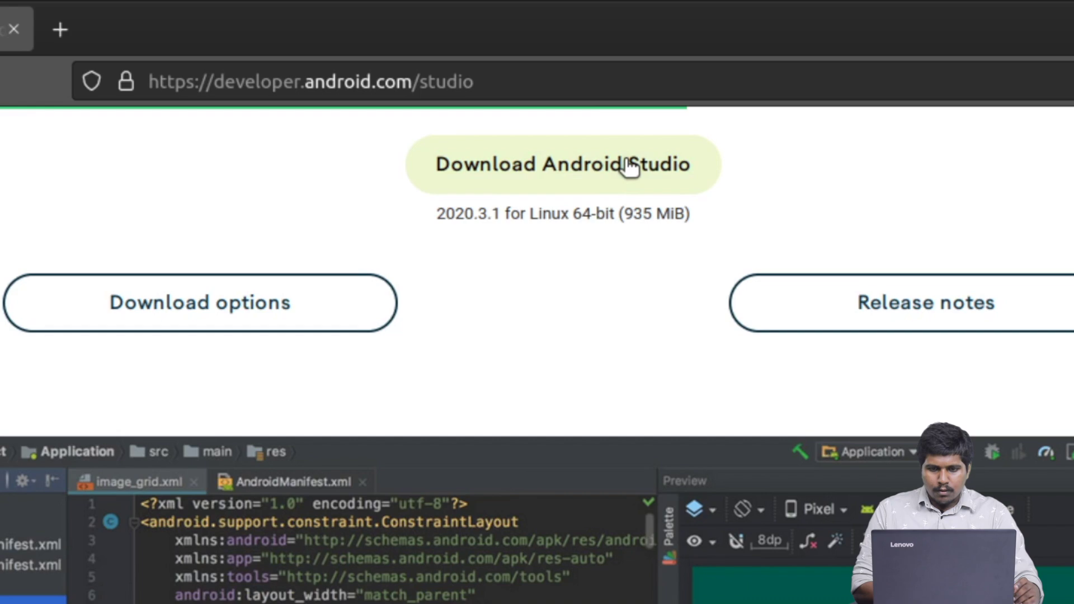
pyautogui.click(629, 163)
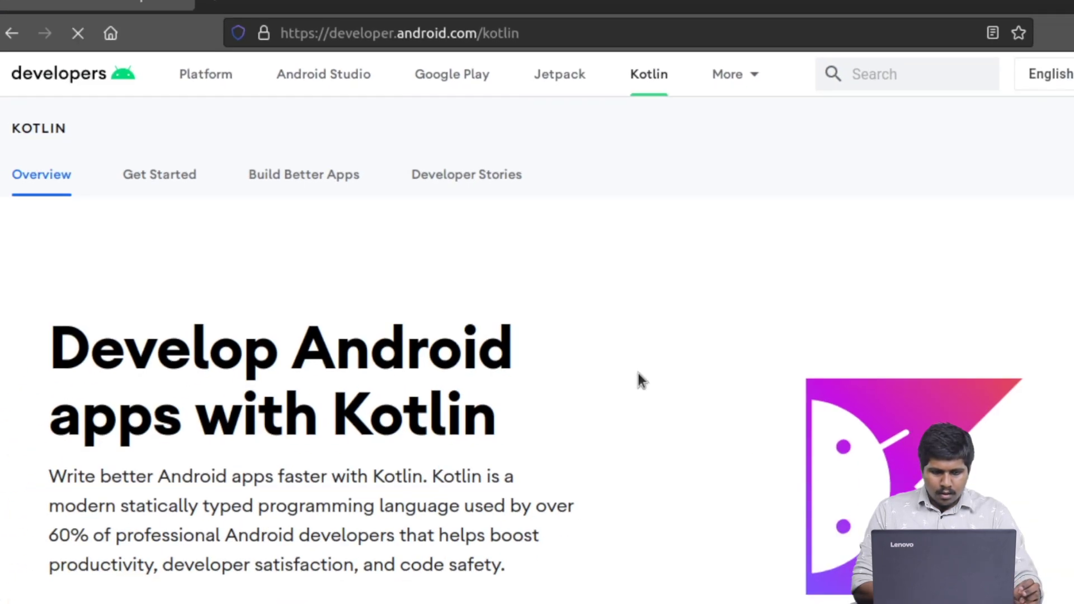
pyautogui.scroll(-5, 635, 373)
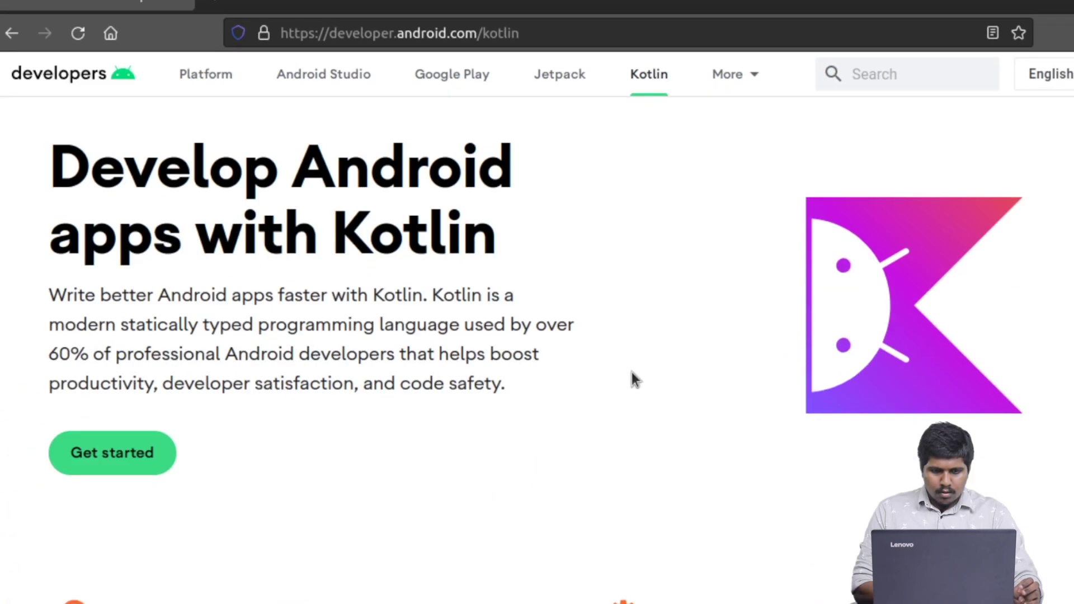
pyautogui.click(11, 34)
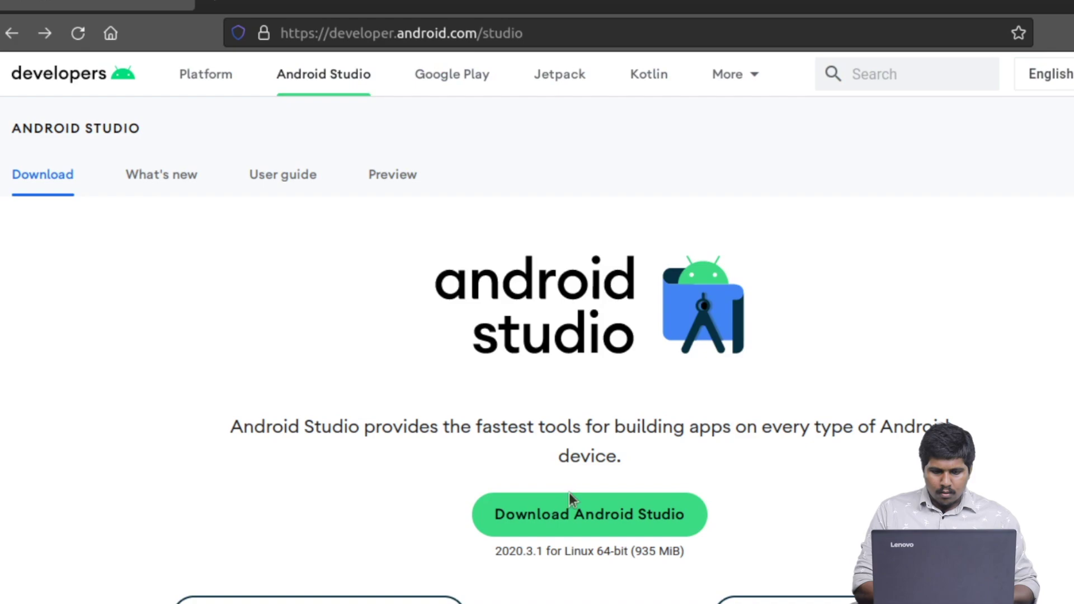
# Download Android Studio 2020.3.1 for Linux, agreeing to the terms and conditions and saving the archive as a file
pyautogui.click(571, 518)
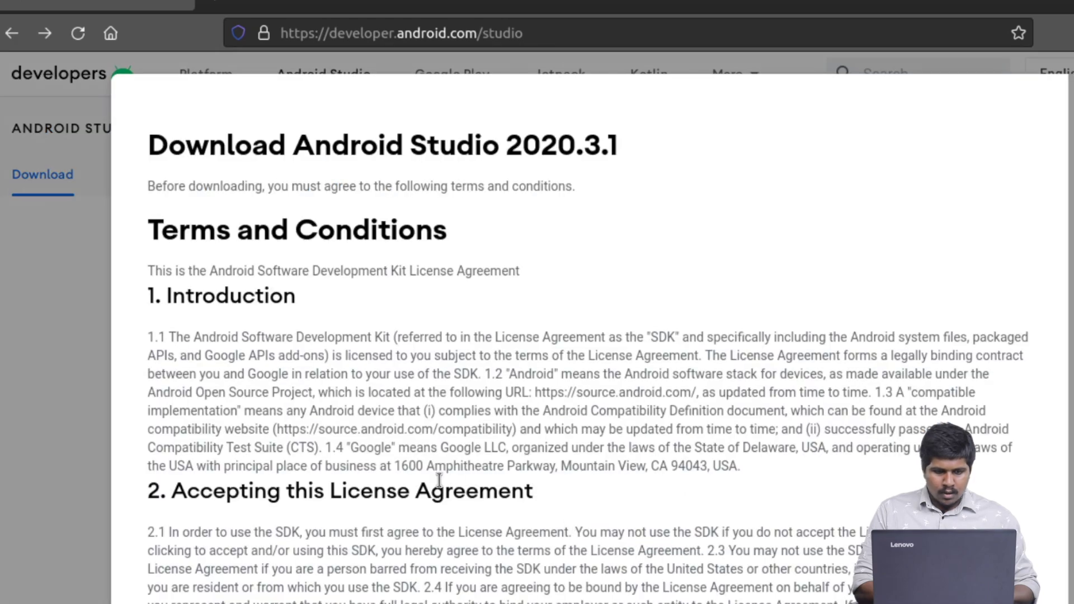
pyautogui.scroll(-20, 438, 481)
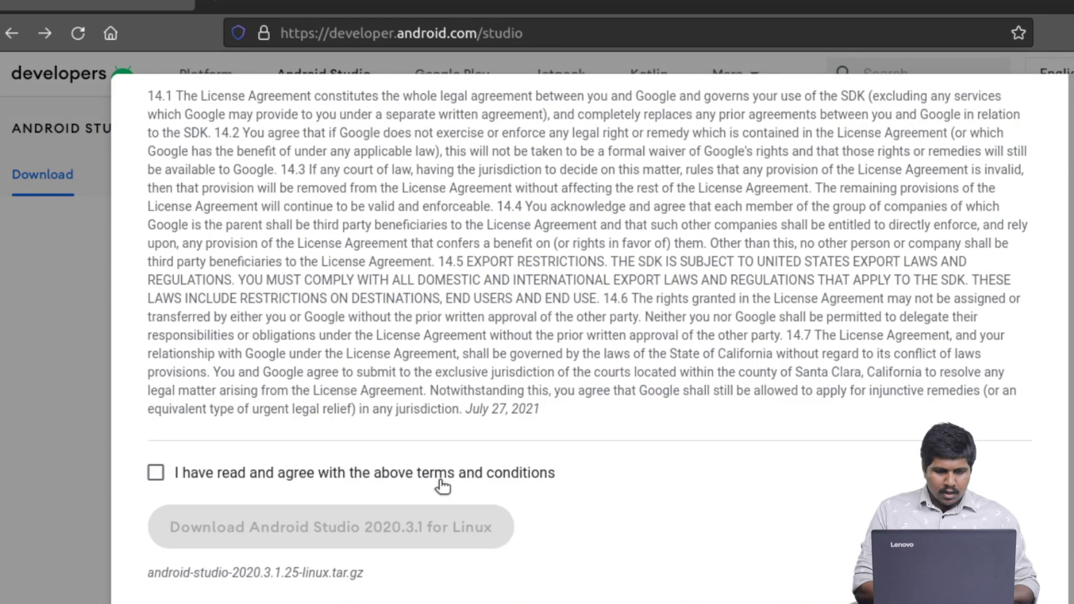
pyautogui.click(232, 475)
pyautogui.click(300, 530)
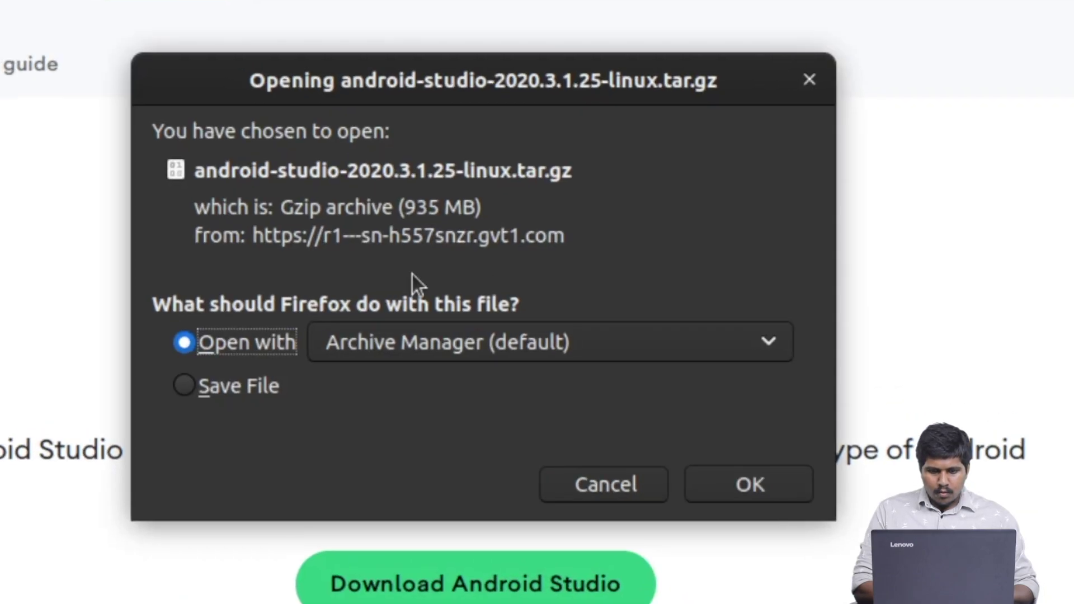
pyautogui.click(193, 393)
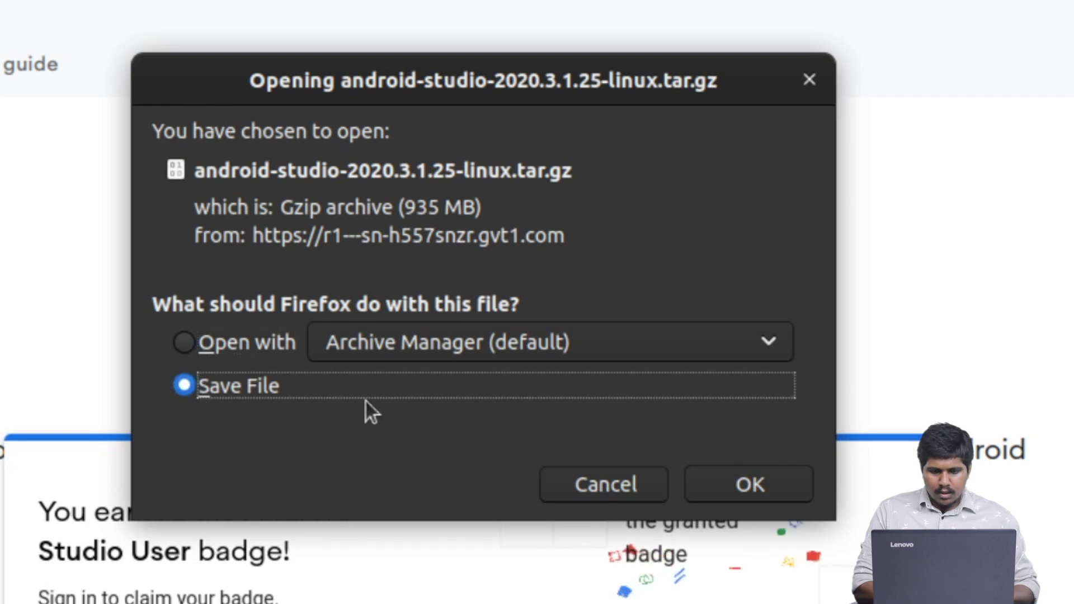
pyautogui.click(747, 486)
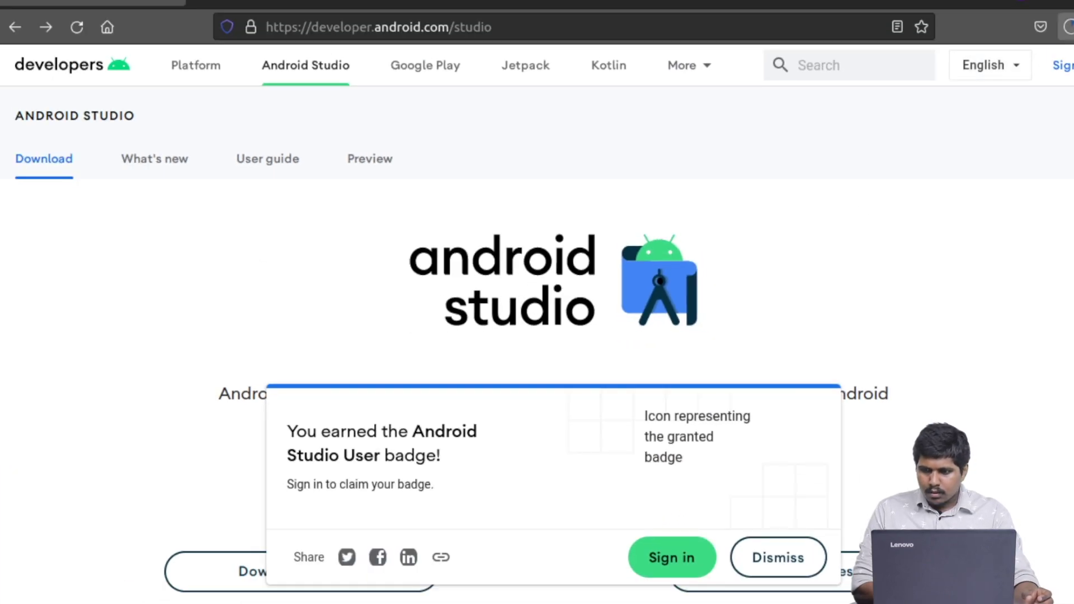
# Show the finished download android-studio-2020.3.1.25-linux.tar.gz in its folder and open the archive
pyautogui.click(1067, 26)
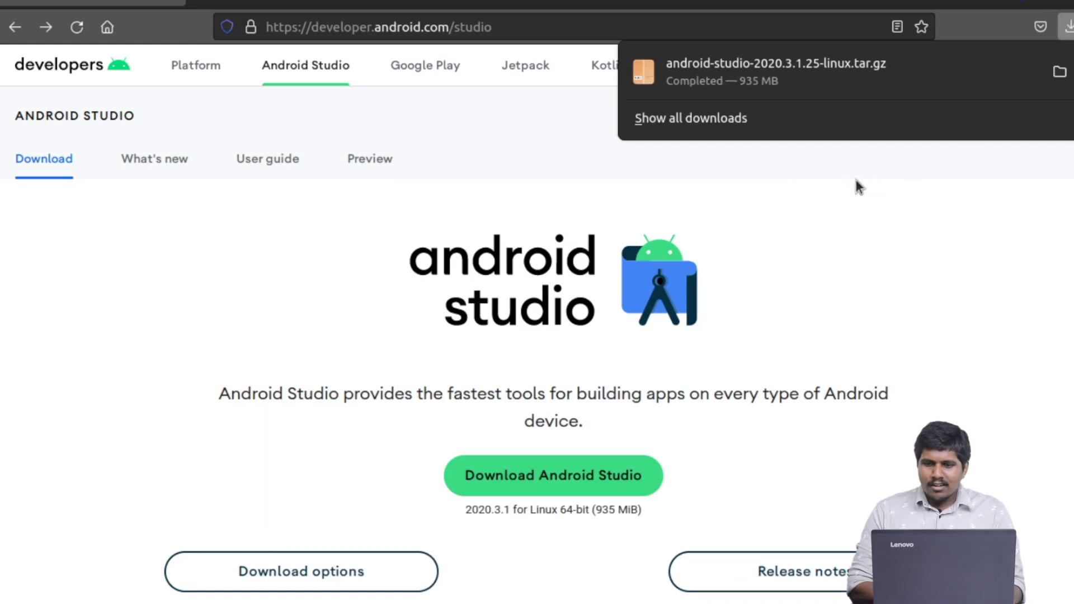
pyautogui.click(1060, 72)
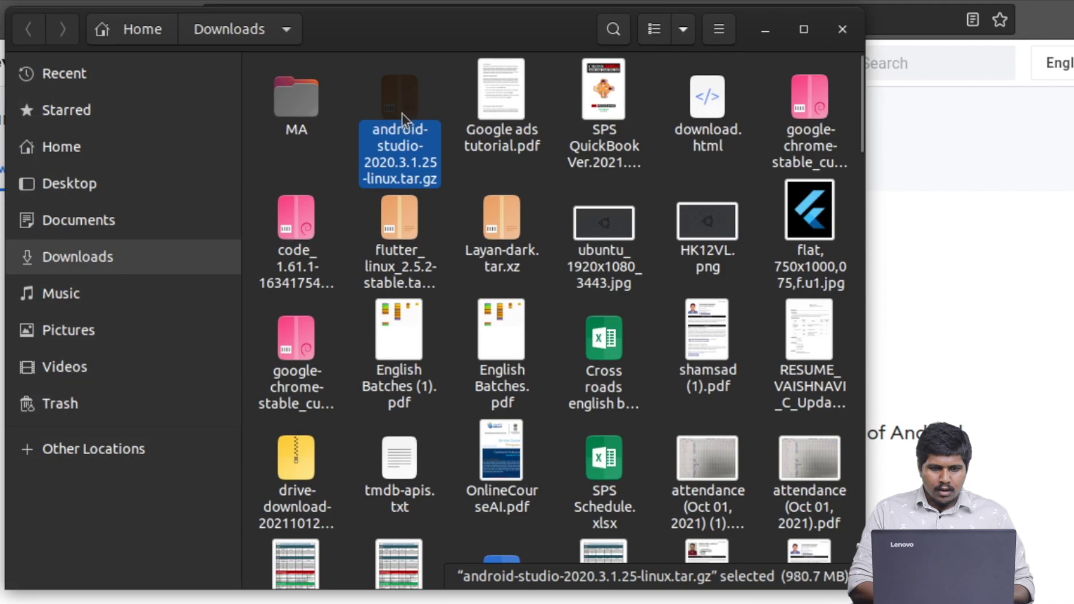
pyautogui.doubleClick(401, 110)
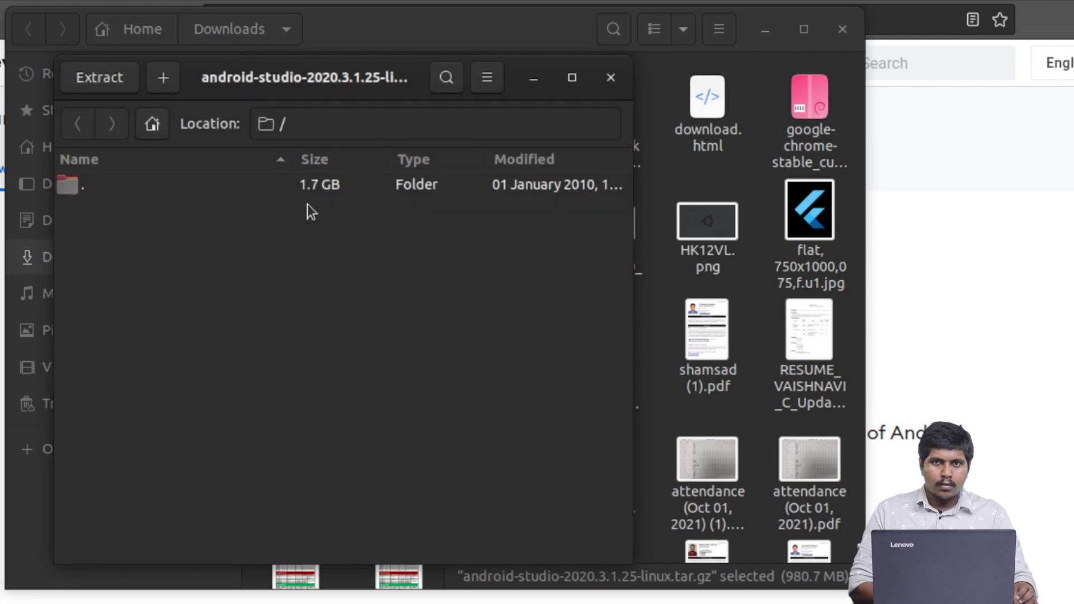
# Extract the android-studio folder from the archive into the Home folder, then close the archive
pyautogui.doubleClick(205, 183)
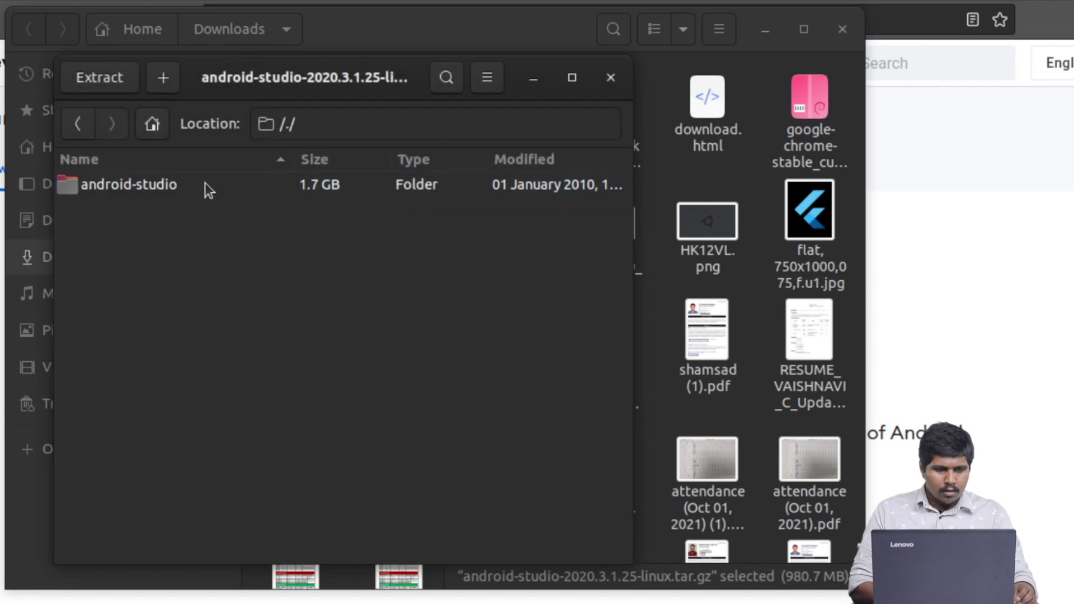
pyautogui.click(162, 185)
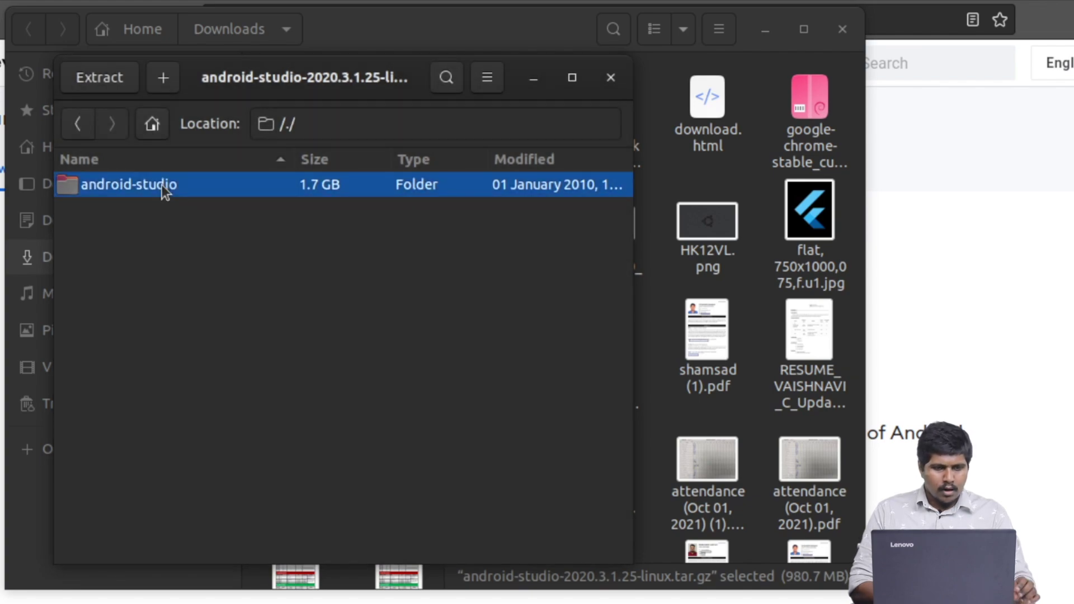
pyautogui.click(106, 82)
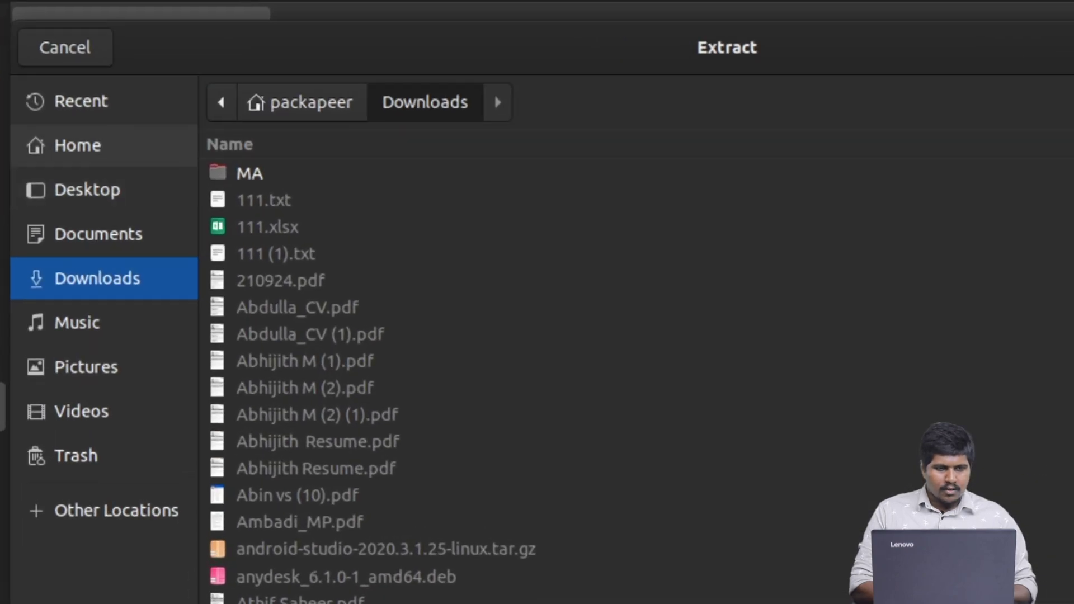
pyautogui.click(100, 145)
pyautogui.click(990, 89)
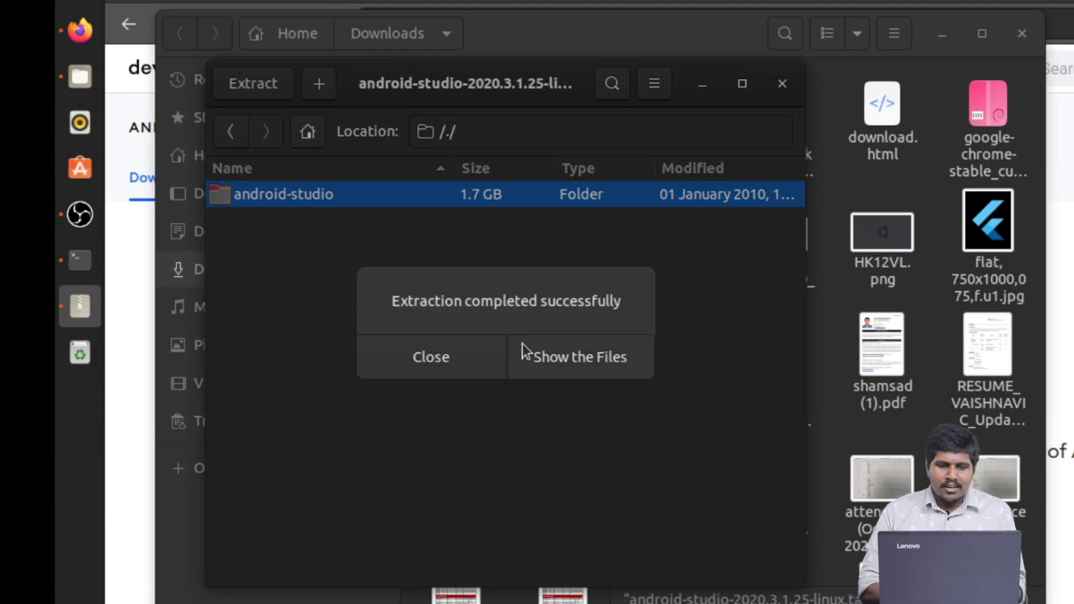
pyautogui.click(454, 357)
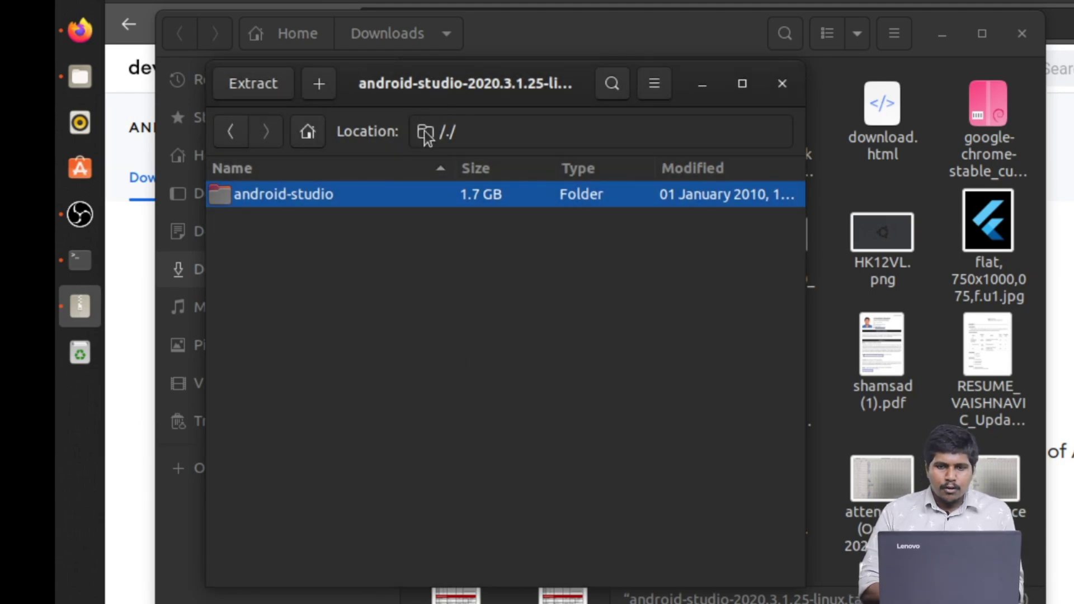
pyautogui.click(782, 84)
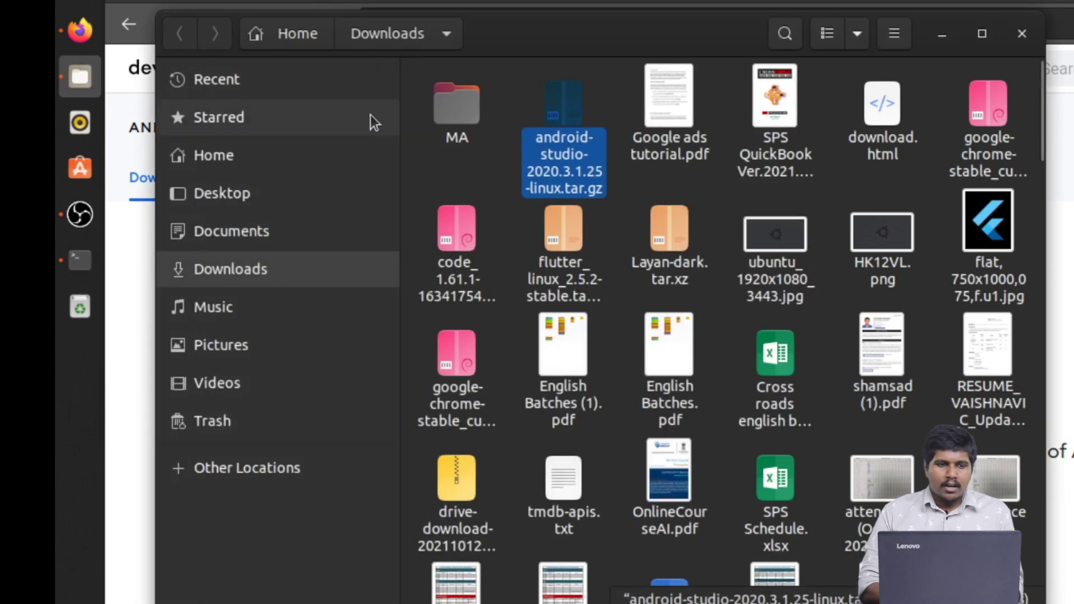
# Go to the bin folder inside Home's android-studio folder and select studio.sh
pyautogui.click(271, 161)
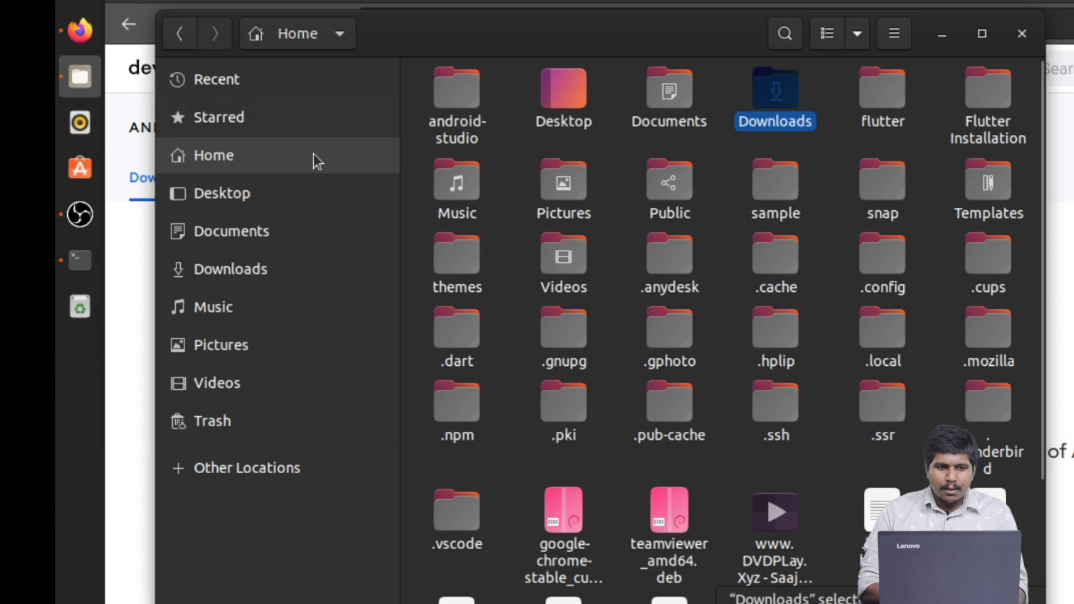
pyautogui.click(269, 156)
pyautogui.doubleClick(447, 115)
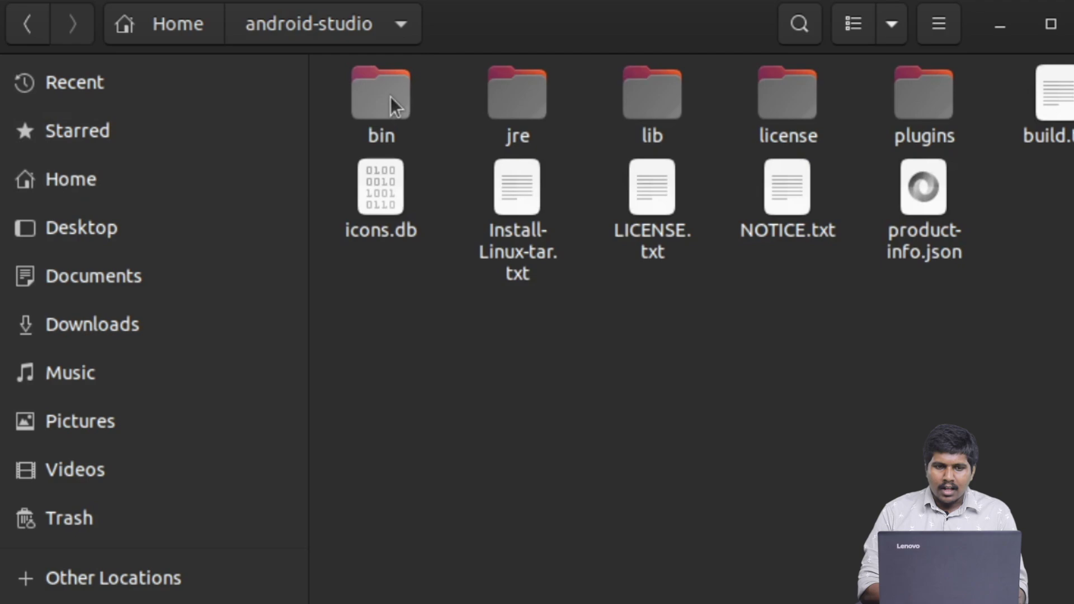
pyautogui.doubleClick(391, 96)
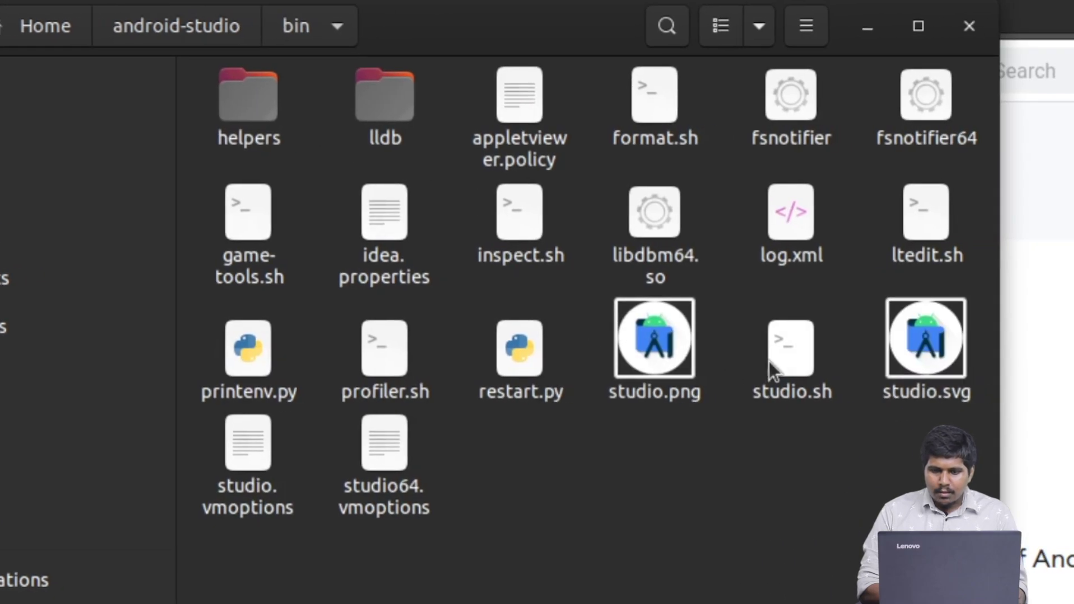
pyautogui.click(797, 356)
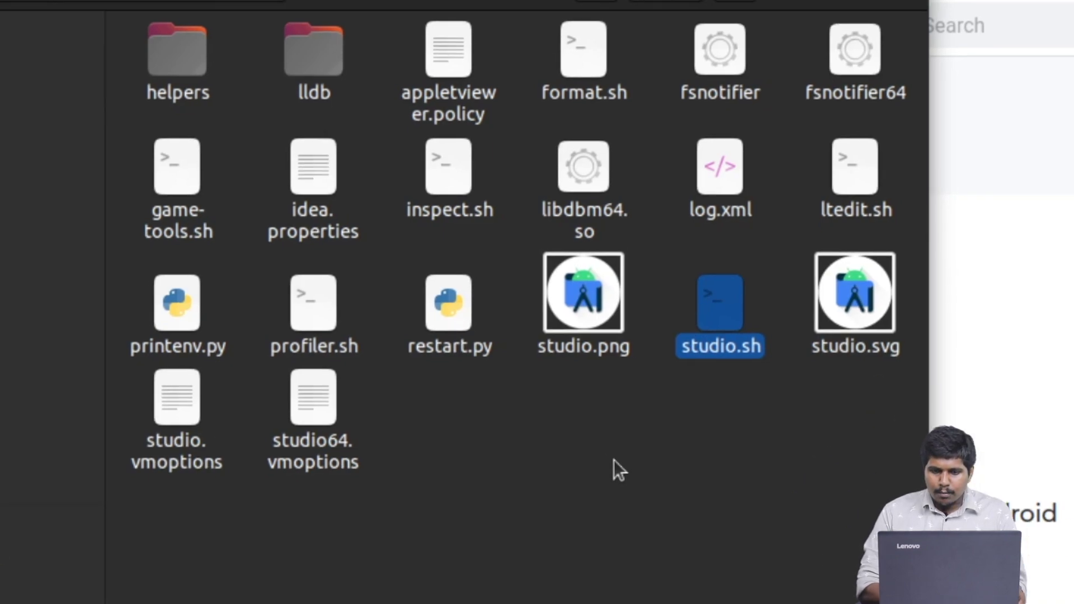
# Open a terminal in the android-studio bin folder and run ./studio.sh
pyautogui.rightClick(685, 505)
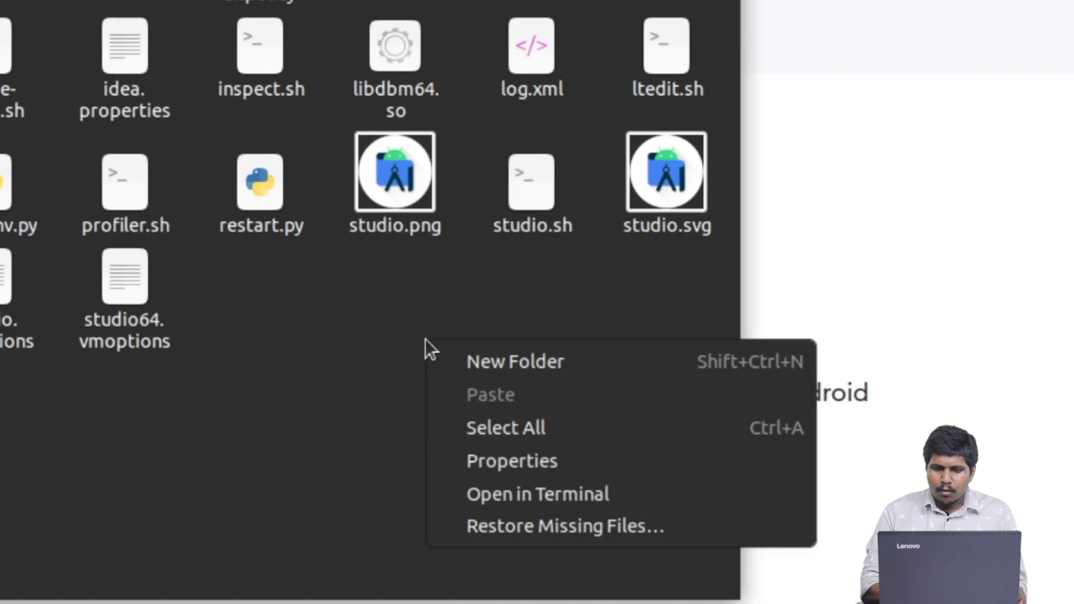
pyautogui.click(512, 487)
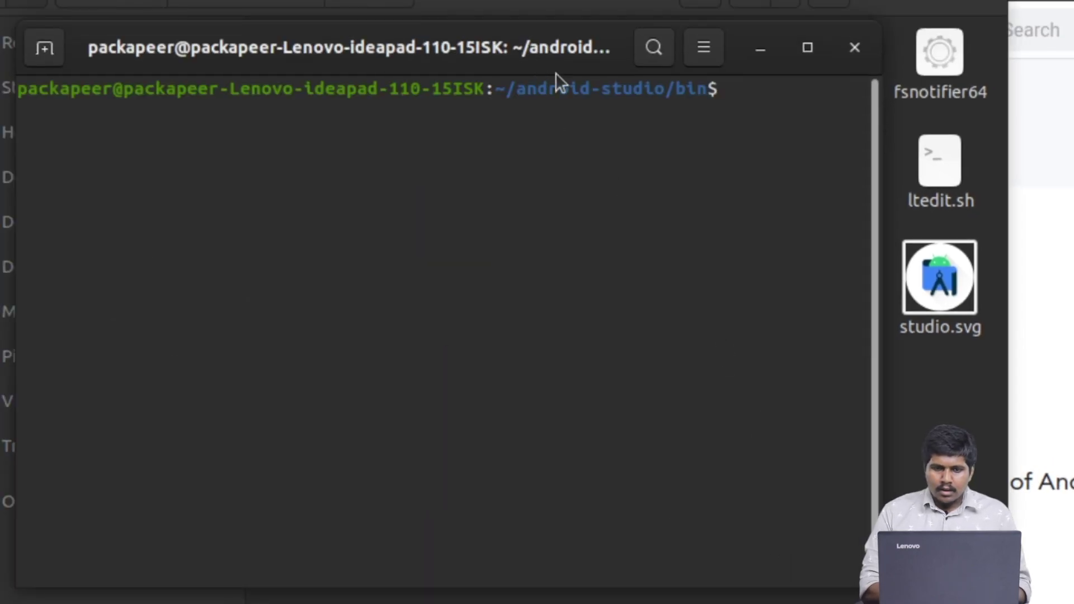
pyautogui.moveTo(555, 72); pyautogui.dragTo(736, 400)
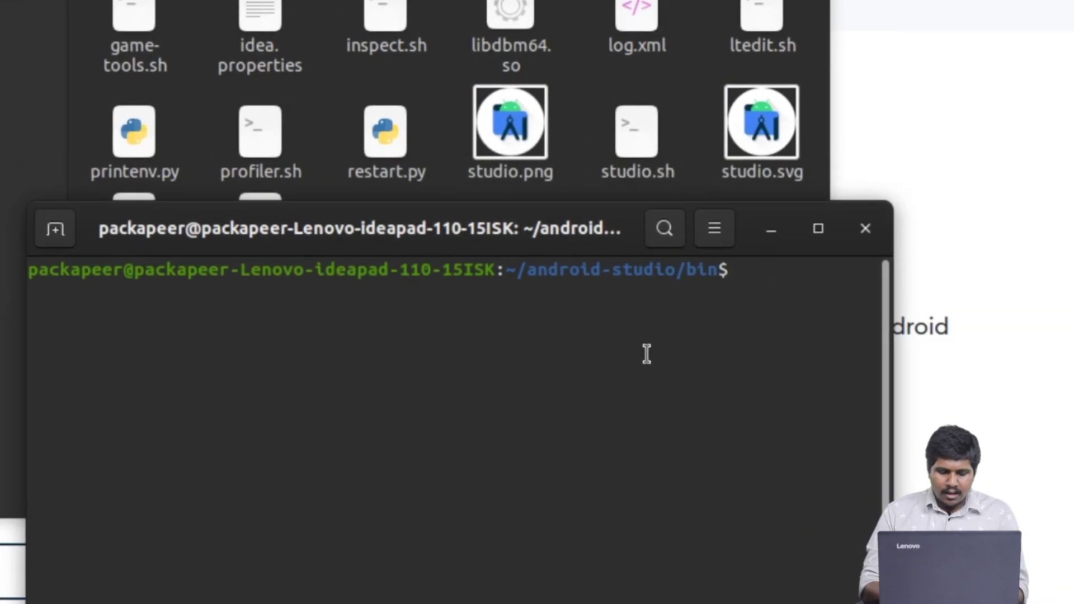
pyautogui.write('./s')
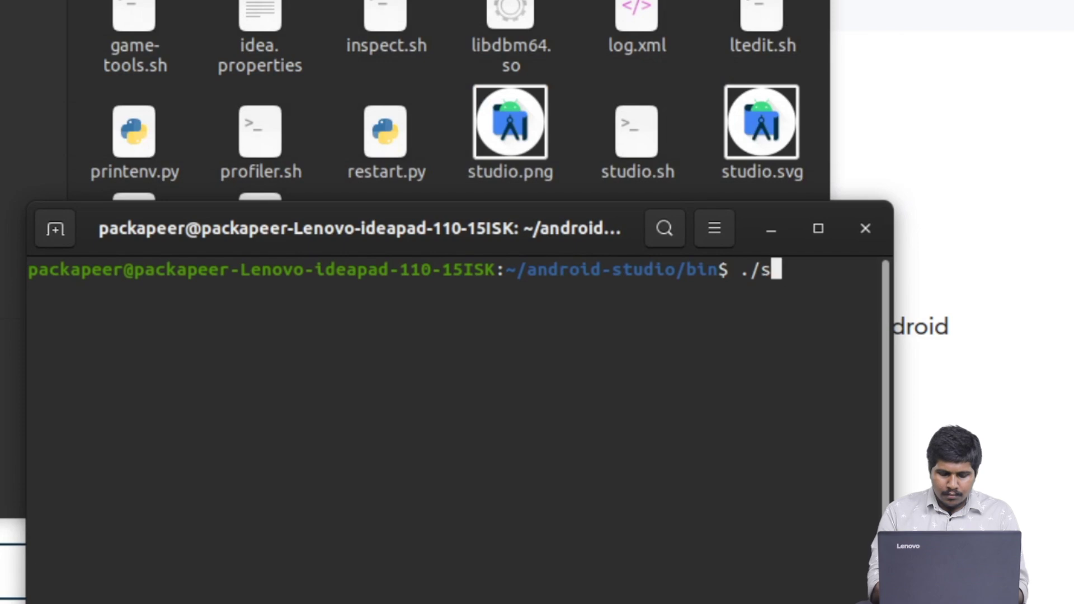
pyautogui.write('tudio.s')
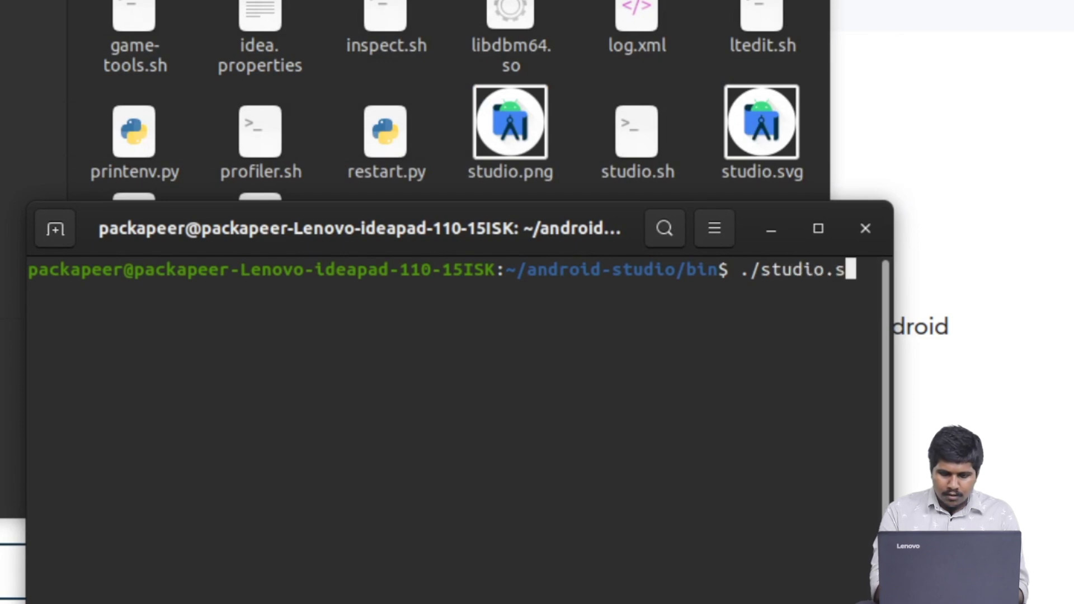
pyautogui.write('h')
pyautogui.press('Return')
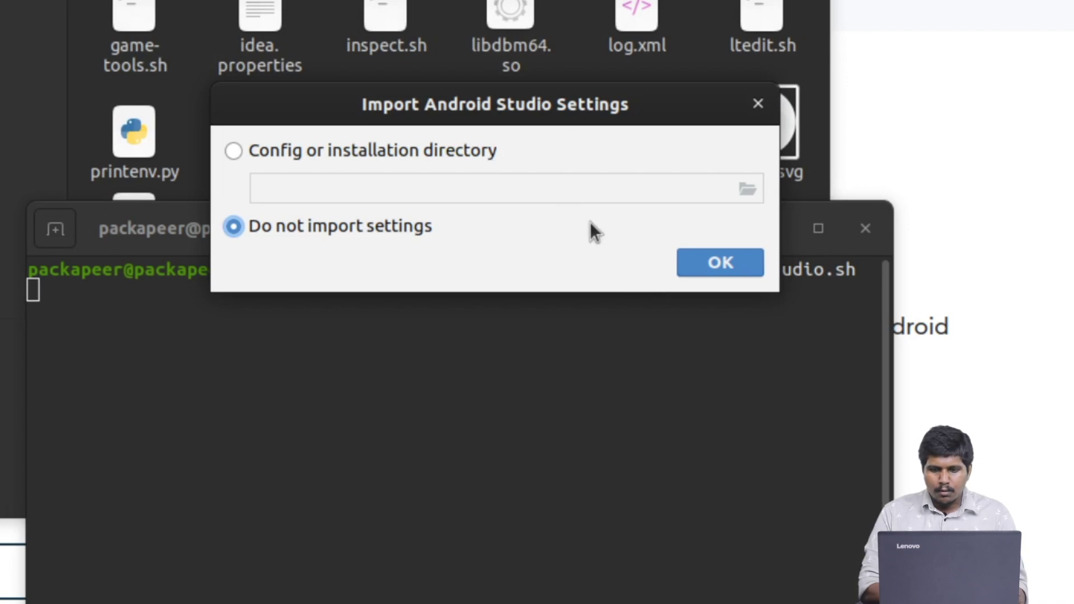
# Start Android Studio without importing settings or sending usage statistics, and go past the setup wizard's welcome page
pyautogui.click(721, 263)
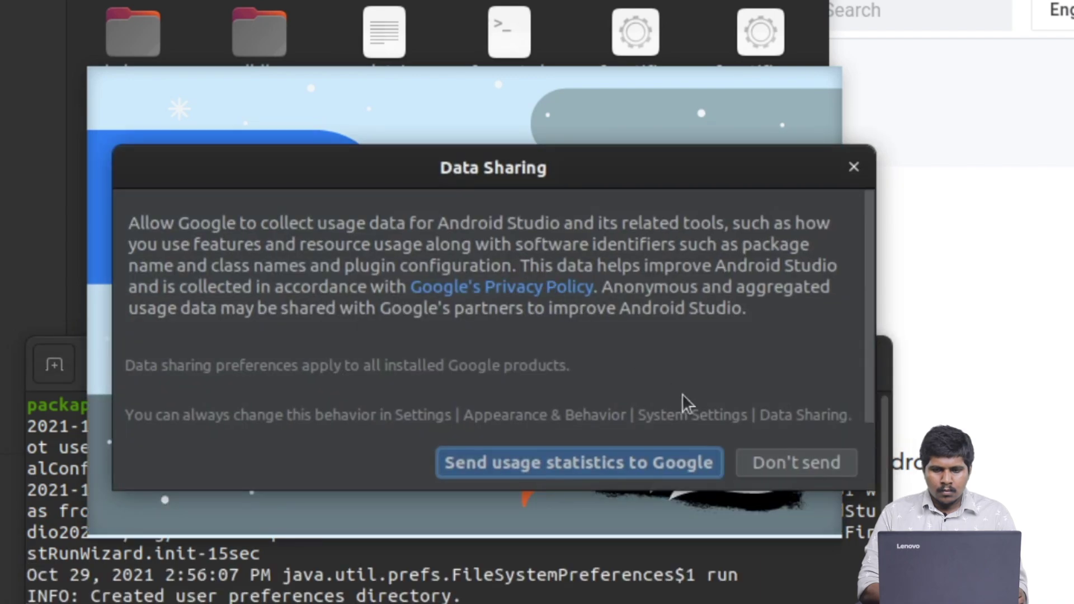
pyautogui.click(780, 465)
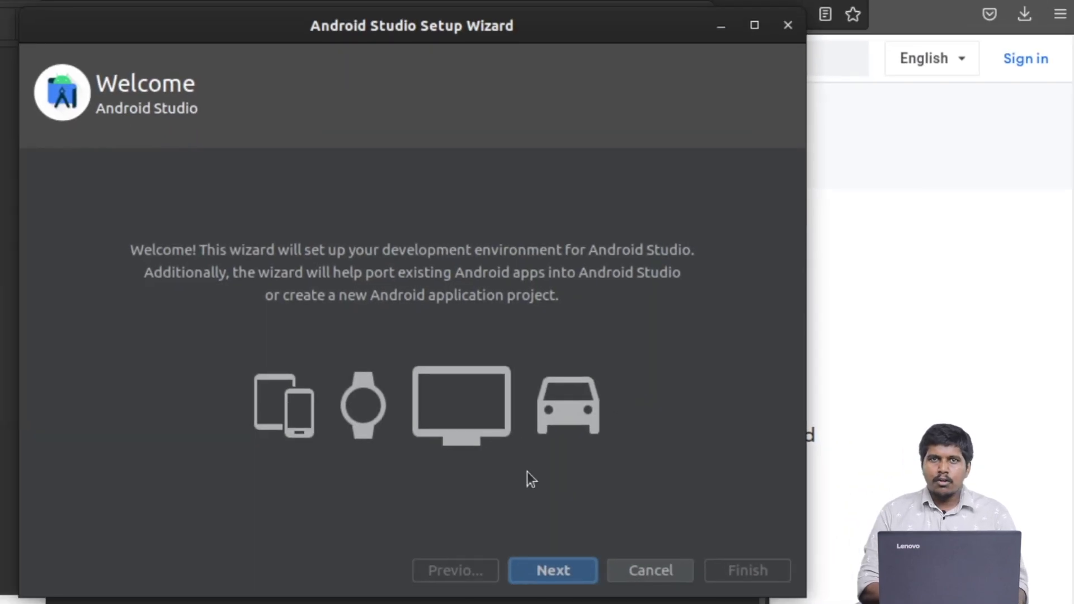
pyautogui.click(561, 576)
# Choose the Standard install type, ignoring the Kotlin plugin update, and continue the setup
pyautogui.click(104, 234)
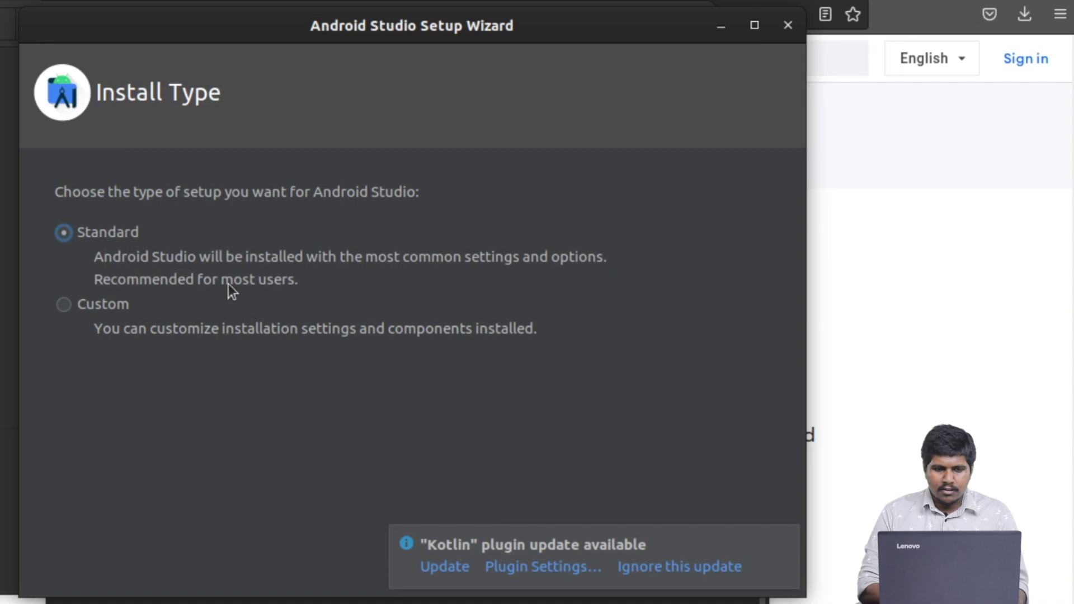
pyautogui.click(699, 568)
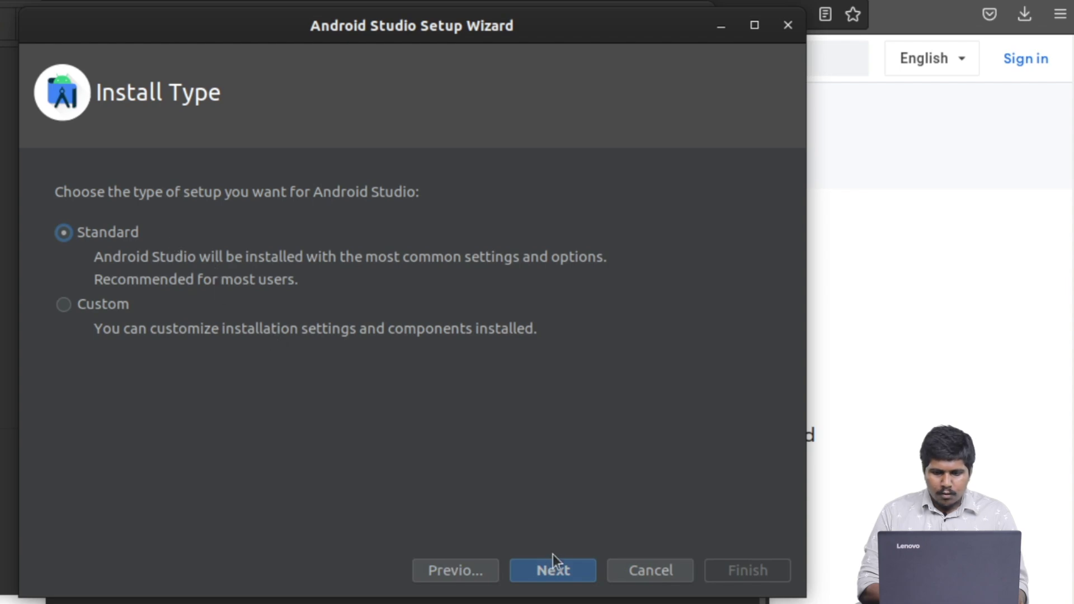
pyautogui.click(560, 559)
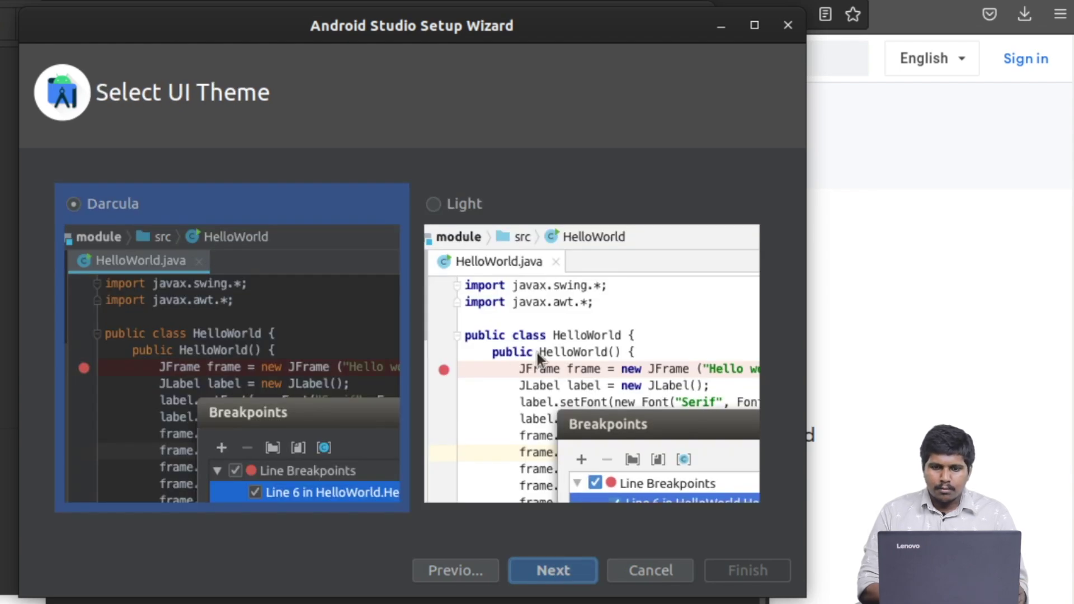
# Preview the Light UI theme, choose Darcula instead and continue to the settings verification
pyautogui.click(470, 220)
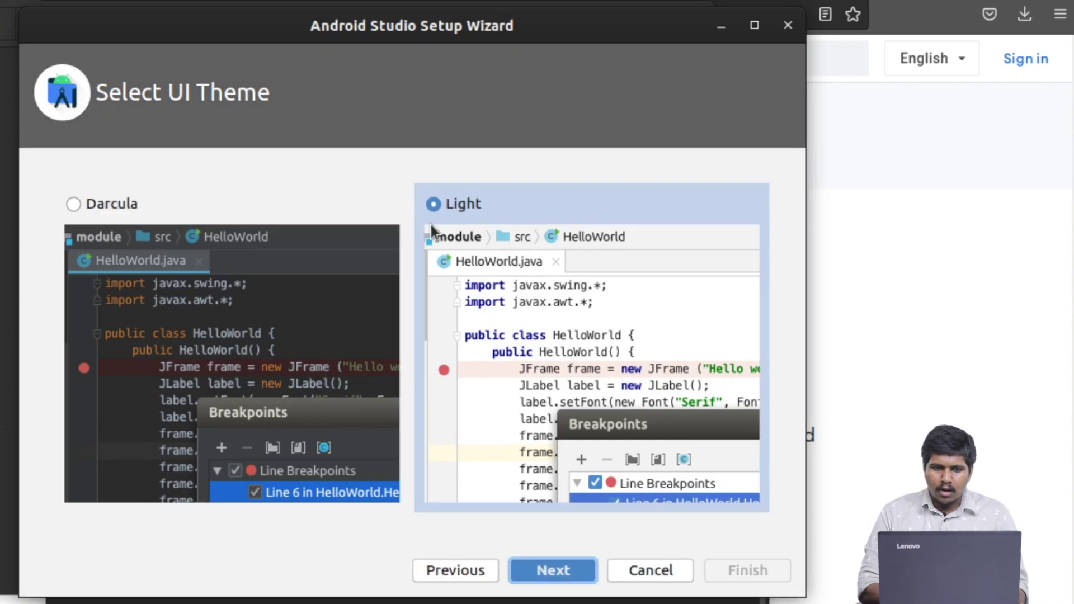
pyautogui.click(213, 255)
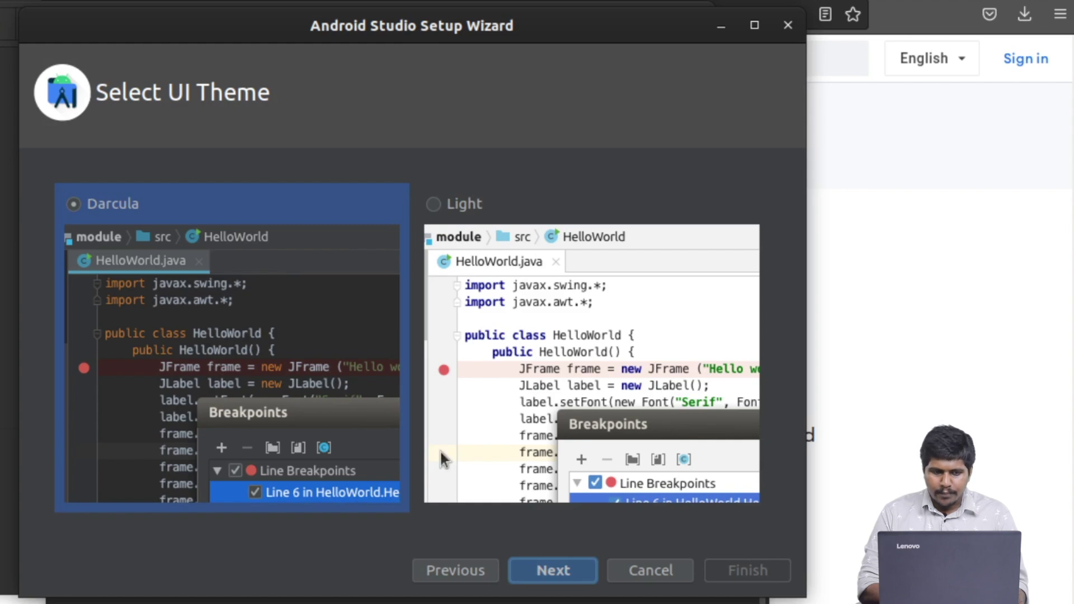
pyautogui.click(553, 570)
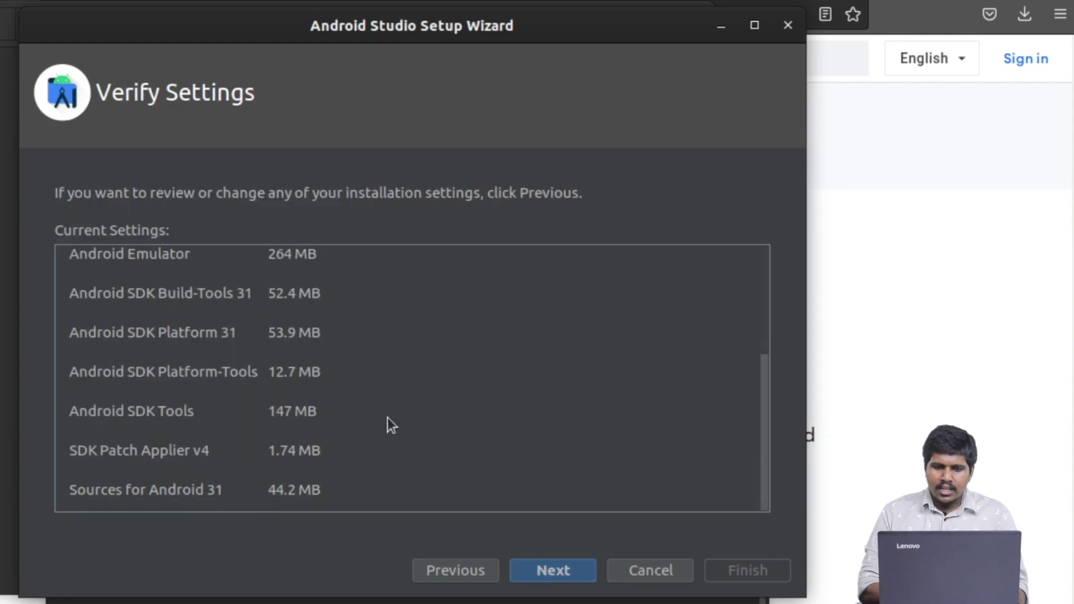
# Review the current settings, install the SDK components with the download details shown, and finish the setup wizard
pyautogui.scroll(3, 392, 425)
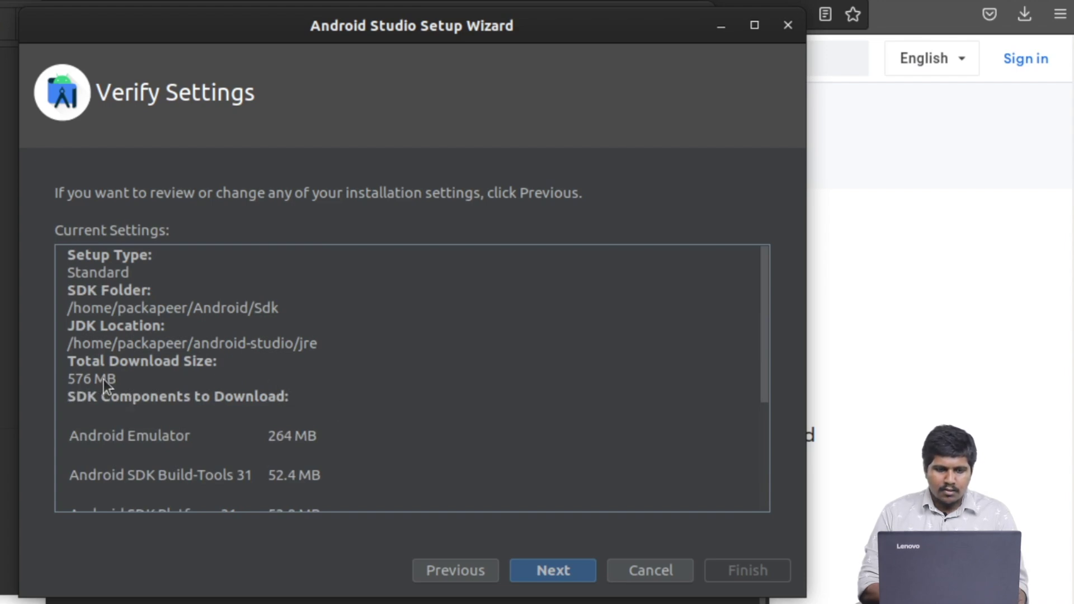
pyautogui.scroll(-3, 249, 416)
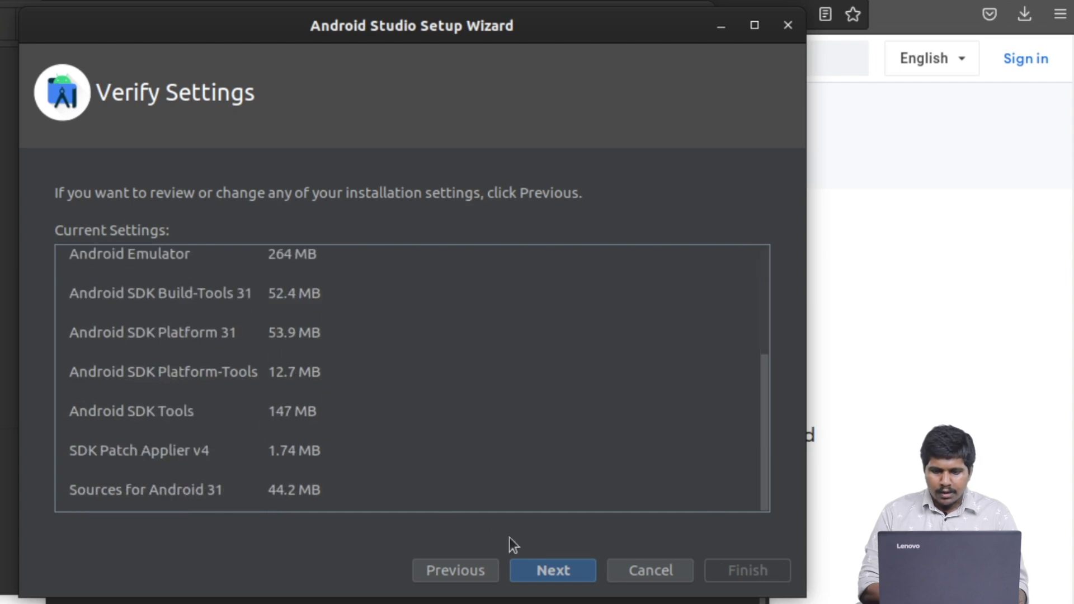
pyautogui.click(543, 569)
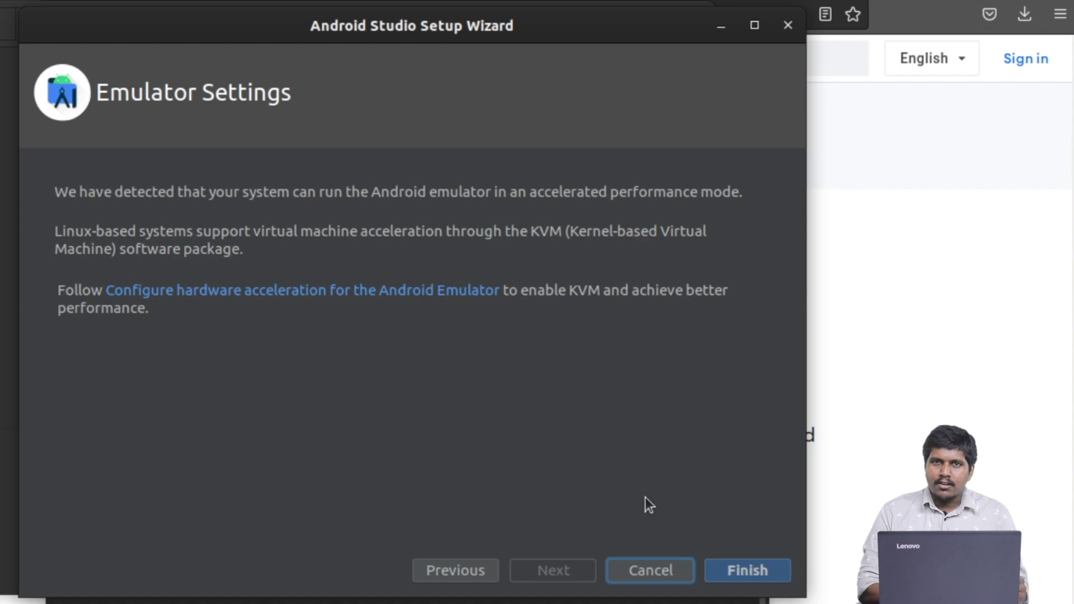
pyautogui.click(742, 570)
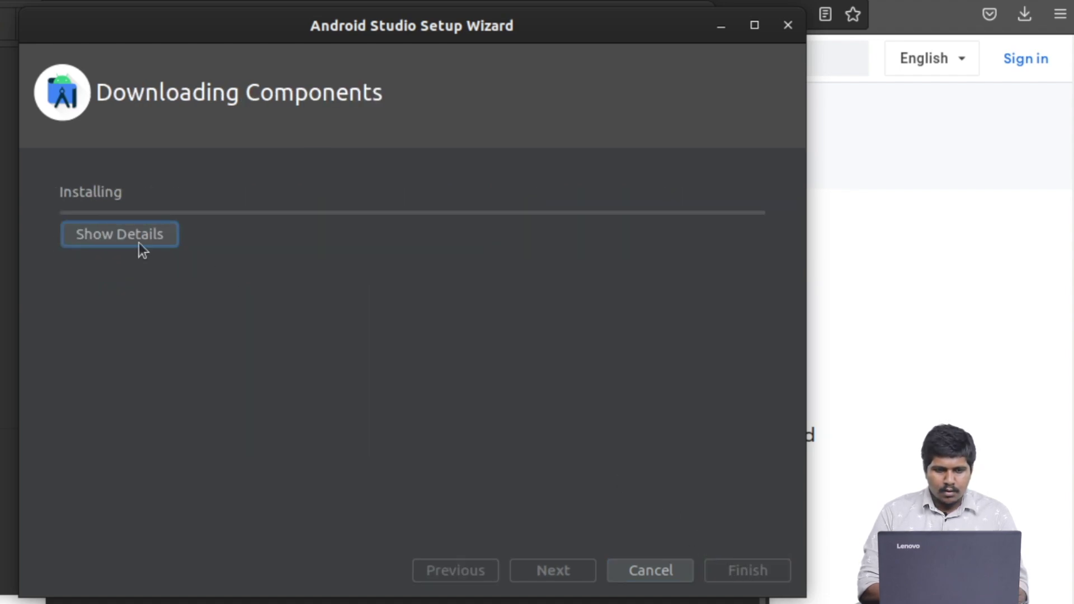
pyautogui.click(124, 236)
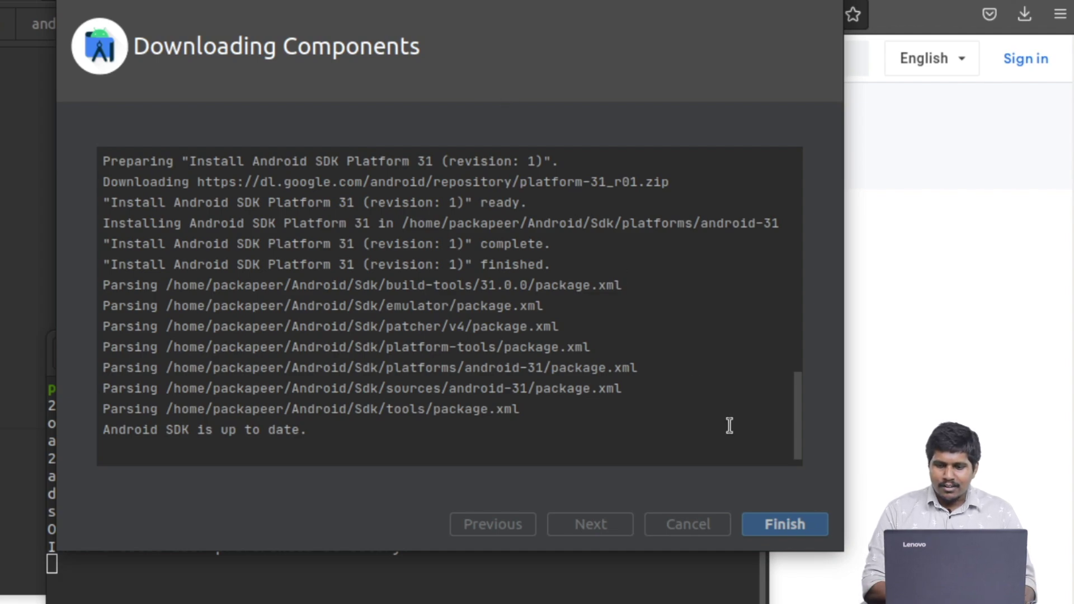
pyautogui.click(778, 526)
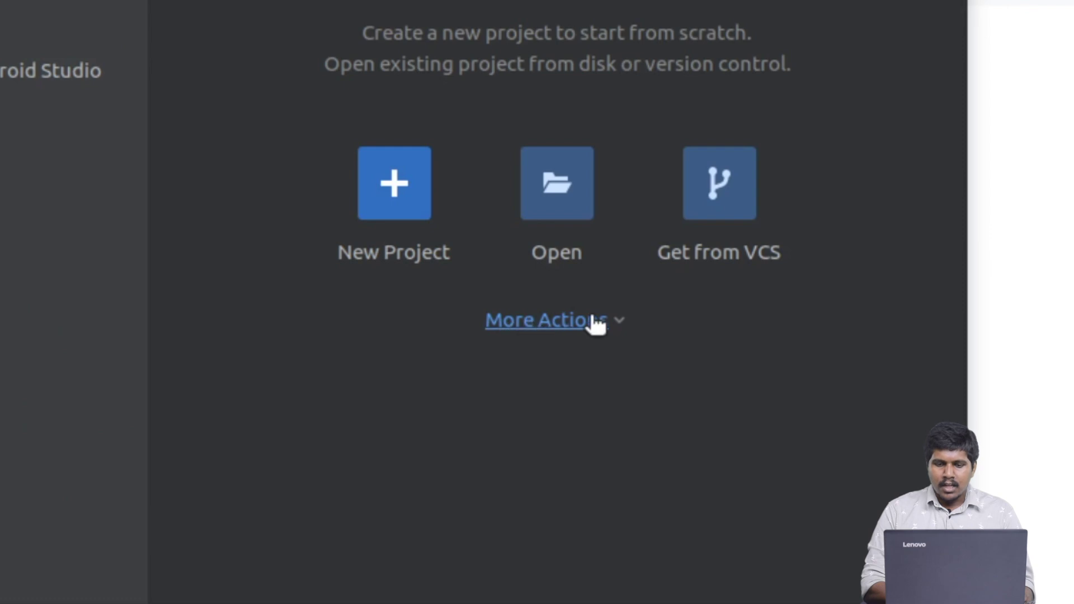
# Open the SDK Manager and go to the Android SDK page of the System Settings
pyautogui.click(620, 329)
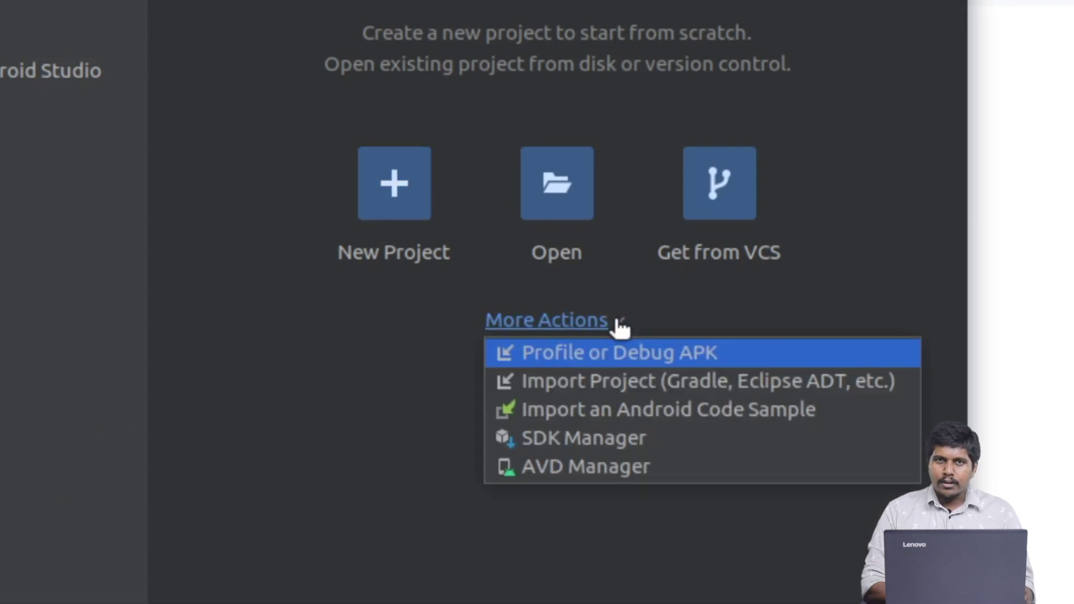
pyautogui.click(570, 439)
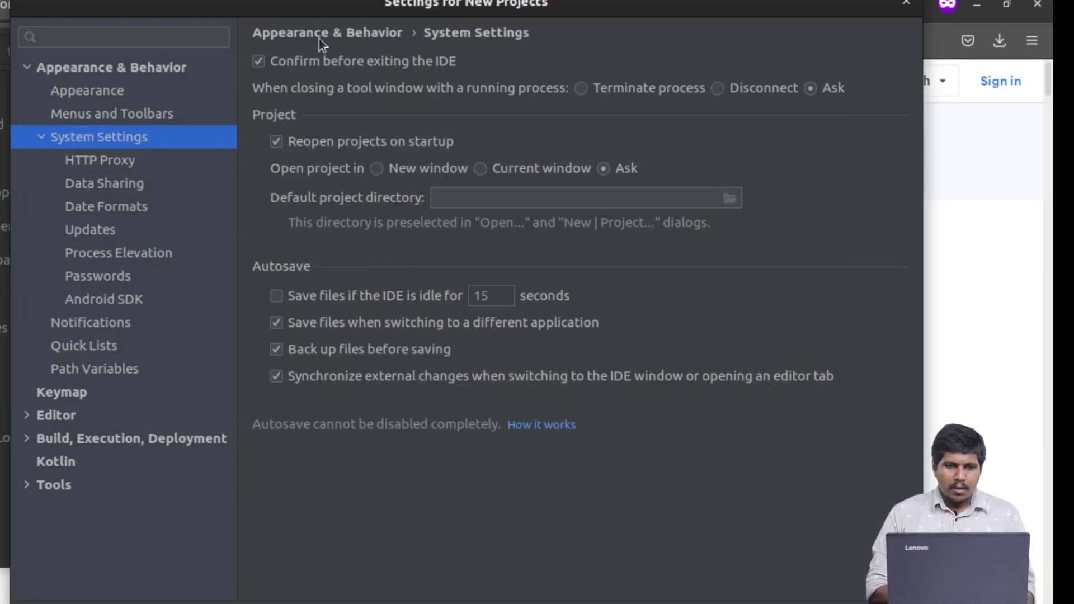
pyautogui.click(120, 300)
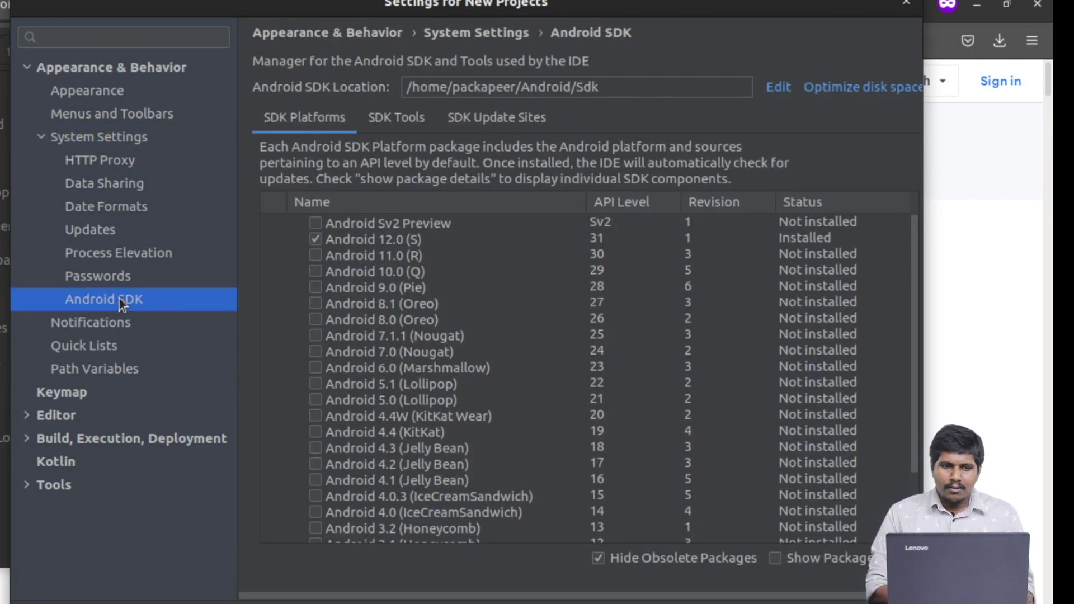
pyautogui.click(147, 66)
pyautogui.click(123, 140)
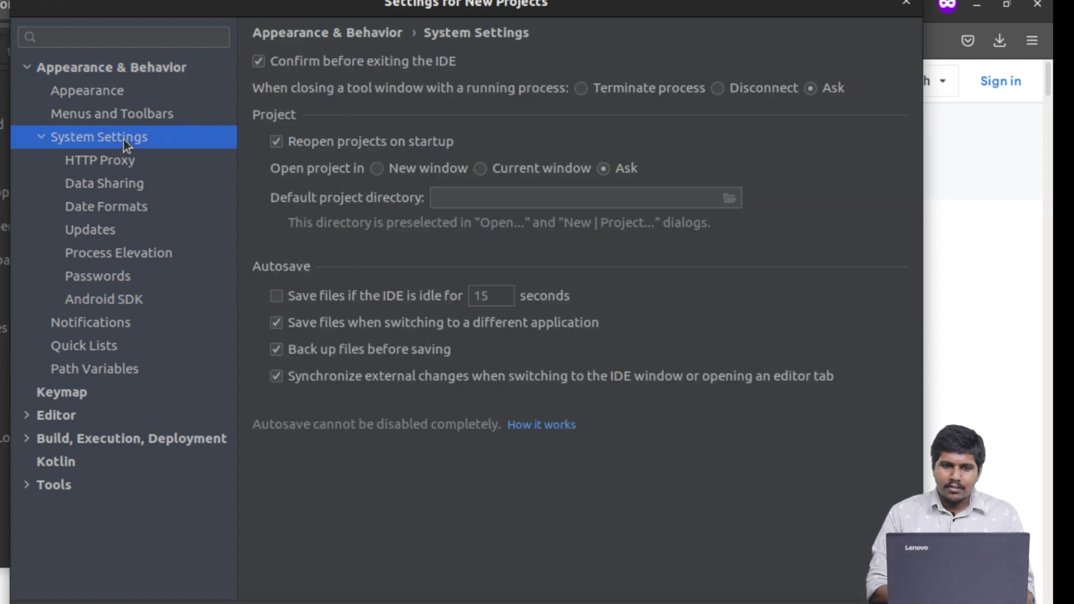
pyautogui.click(112, 303)
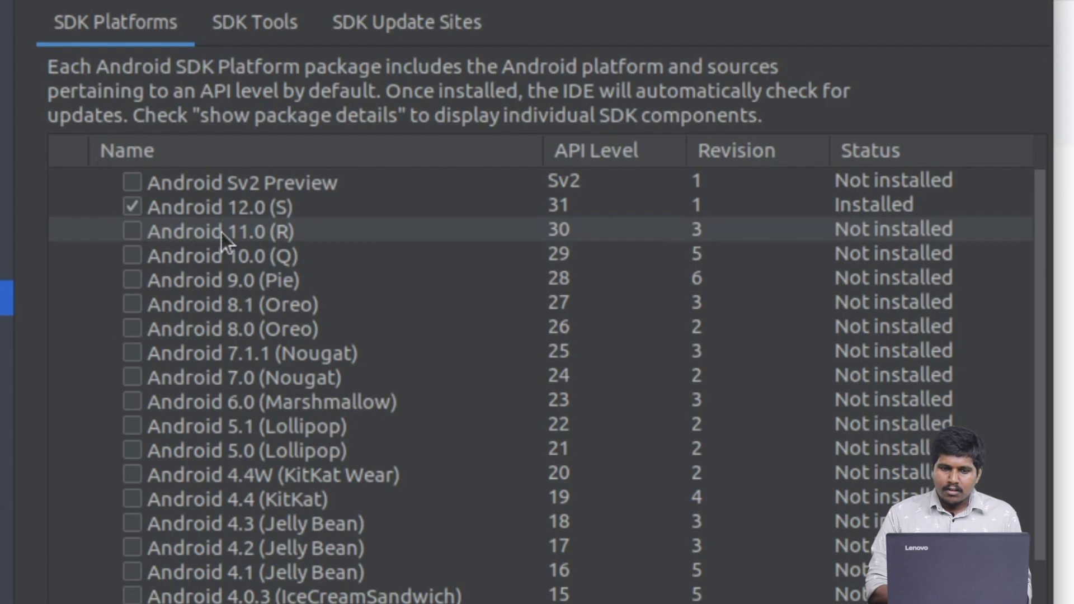
# Mark the Android 11.0 (R) and Android 10.0 (Q) platforms, Android SDK Build-Tools 32-rc1 and Android SDK Command-line Tools (latest) for installation
pyautogui.click(132, 229)
pyautogui.click(132, 259)
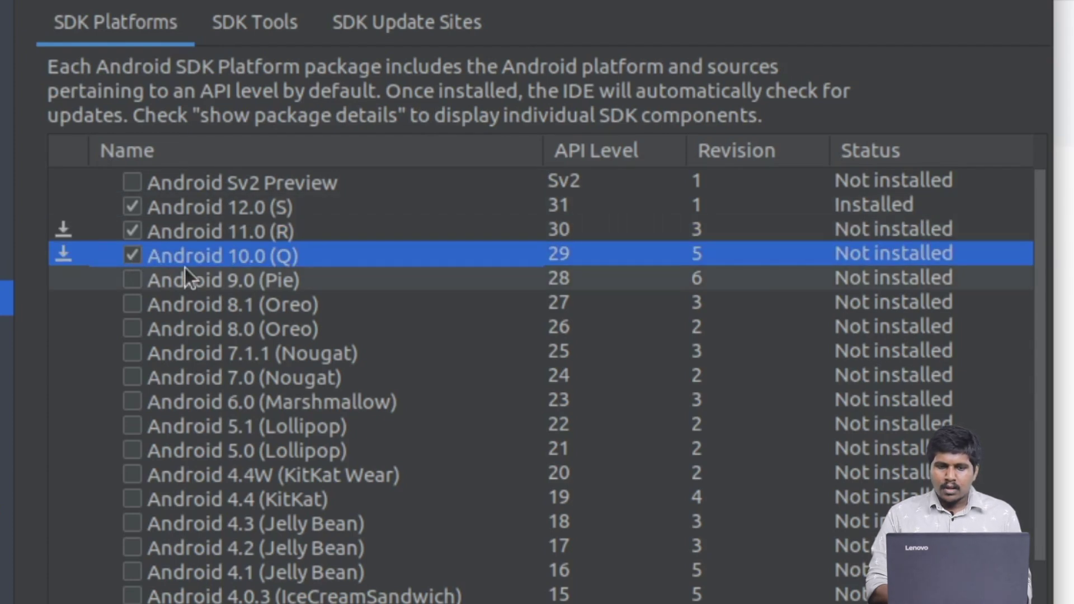
pyautogui.click(262, 20)
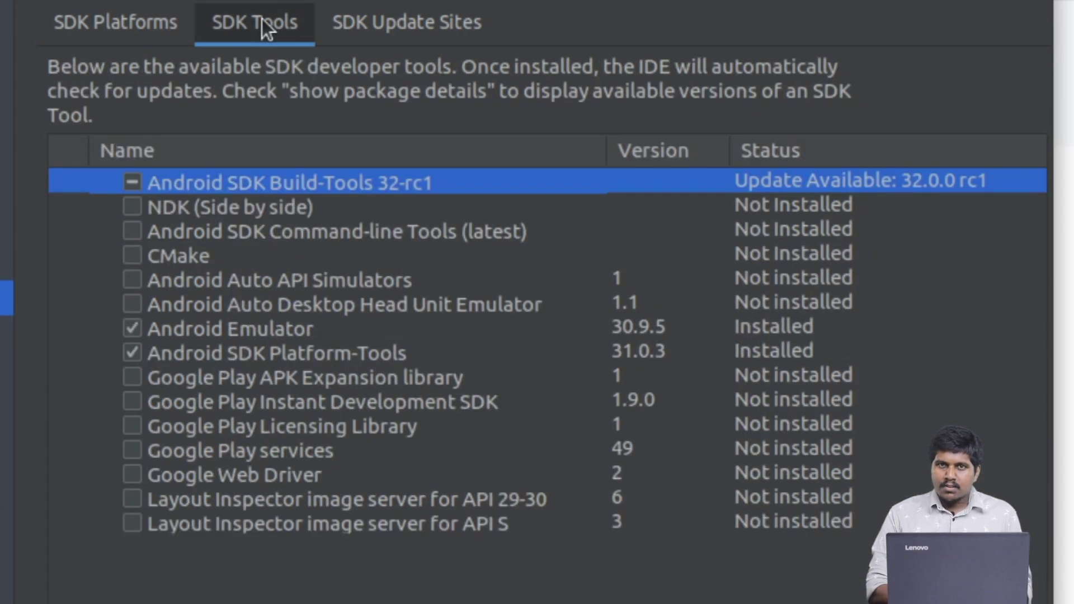
pyautogui.click(132, 183)
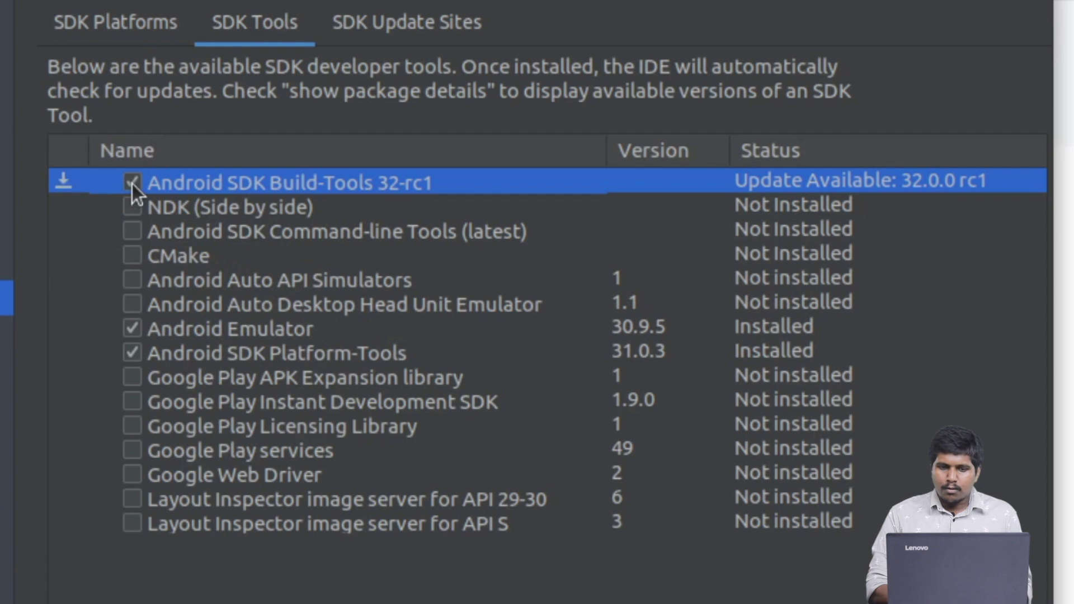
pyautogui.click(131, 231)
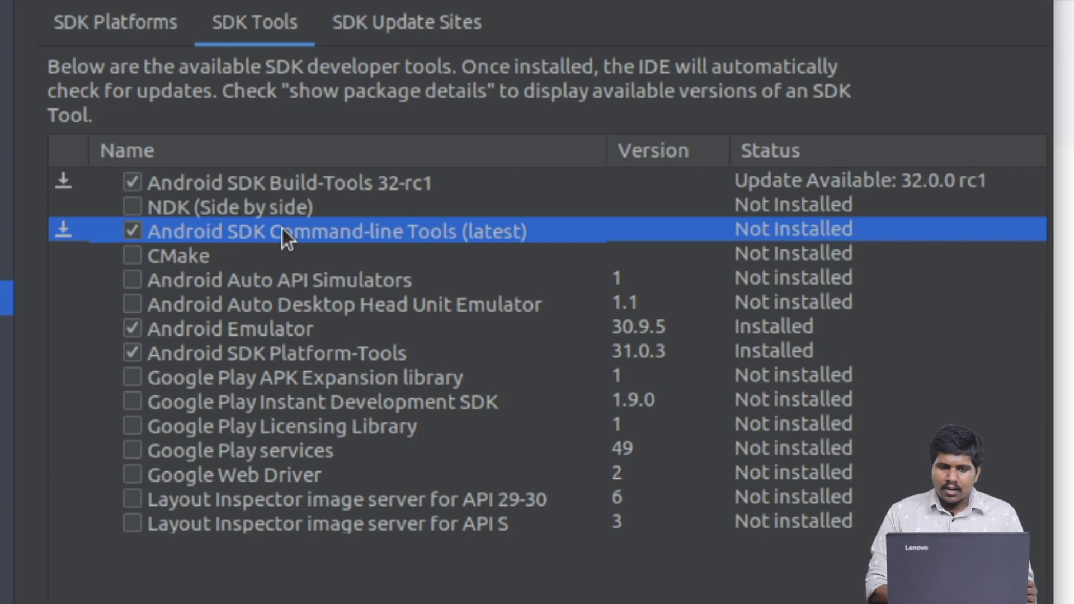
pyautogui.click(240, 320)
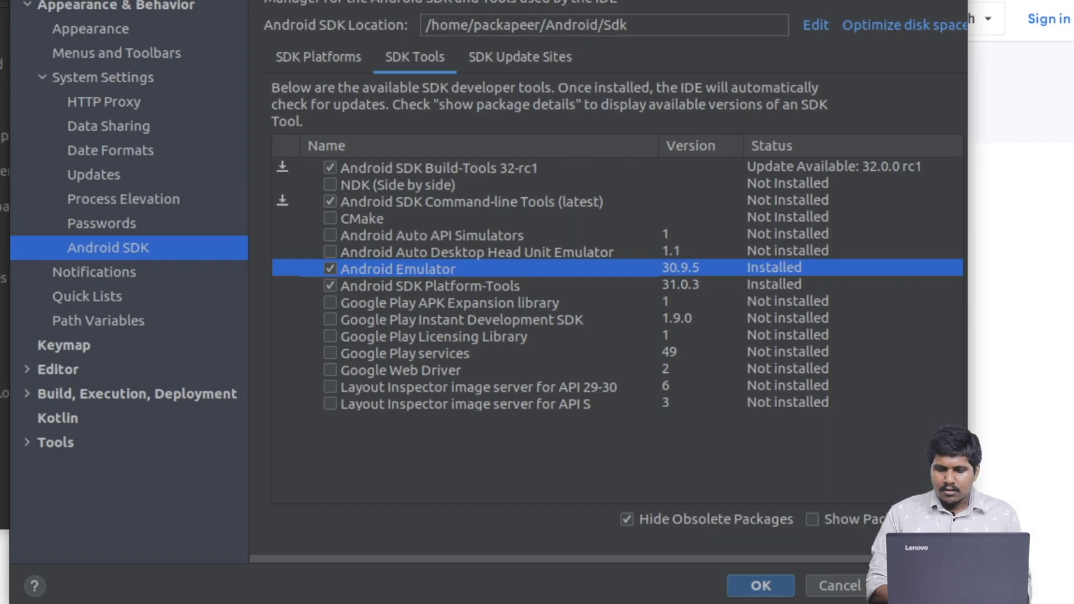
# Apply and confirm the SDK component changes, accepting both the android-sdk-preview-license and the android-sdk-license
pyautogui.click(918, 586)
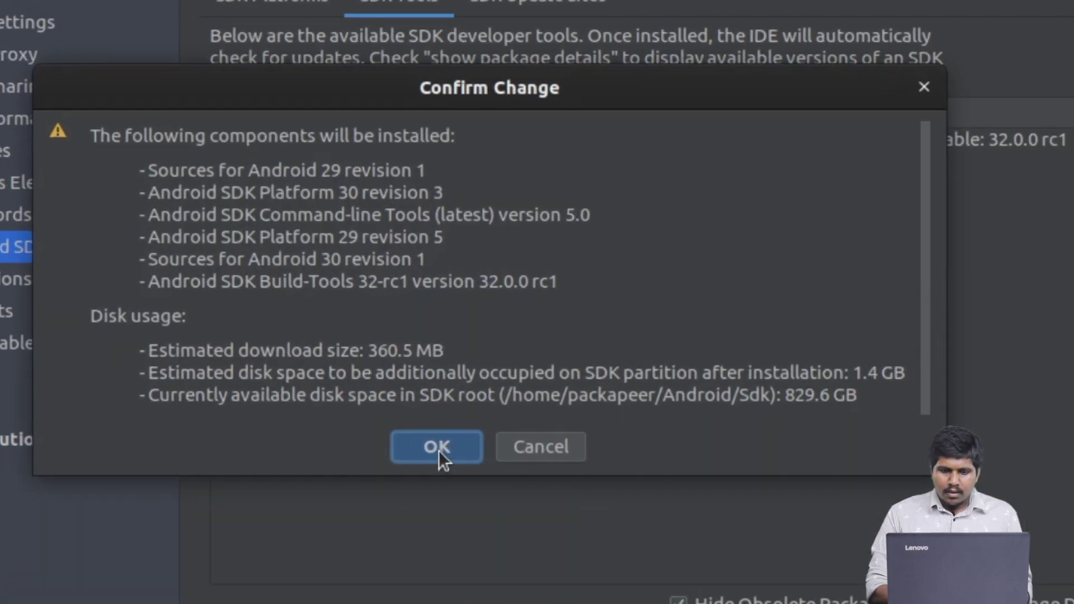
pyautogui.click(442, 399)
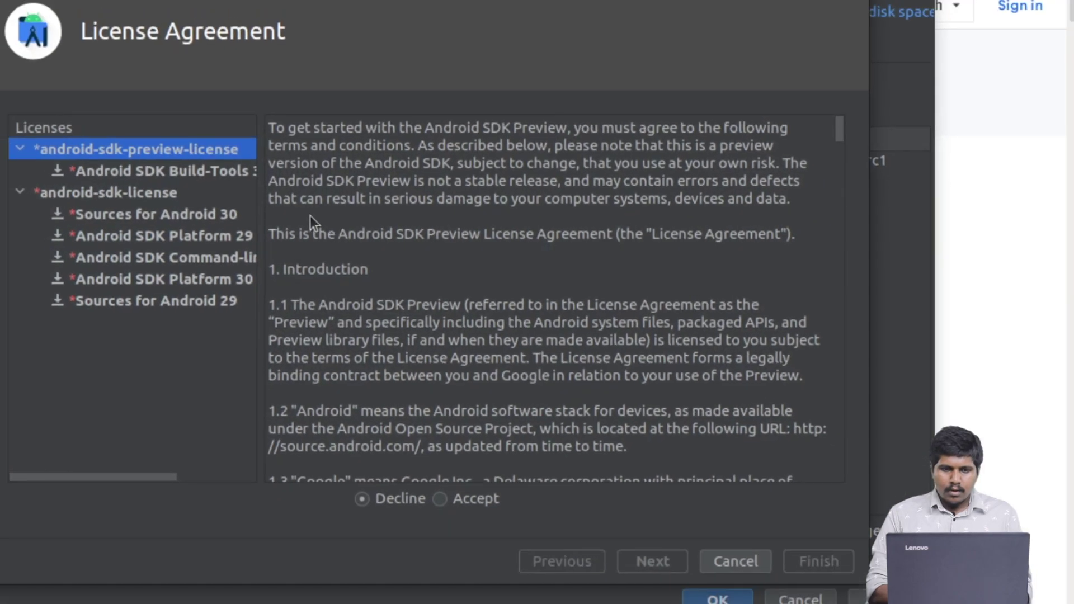
pyautogui.click(439, 499)
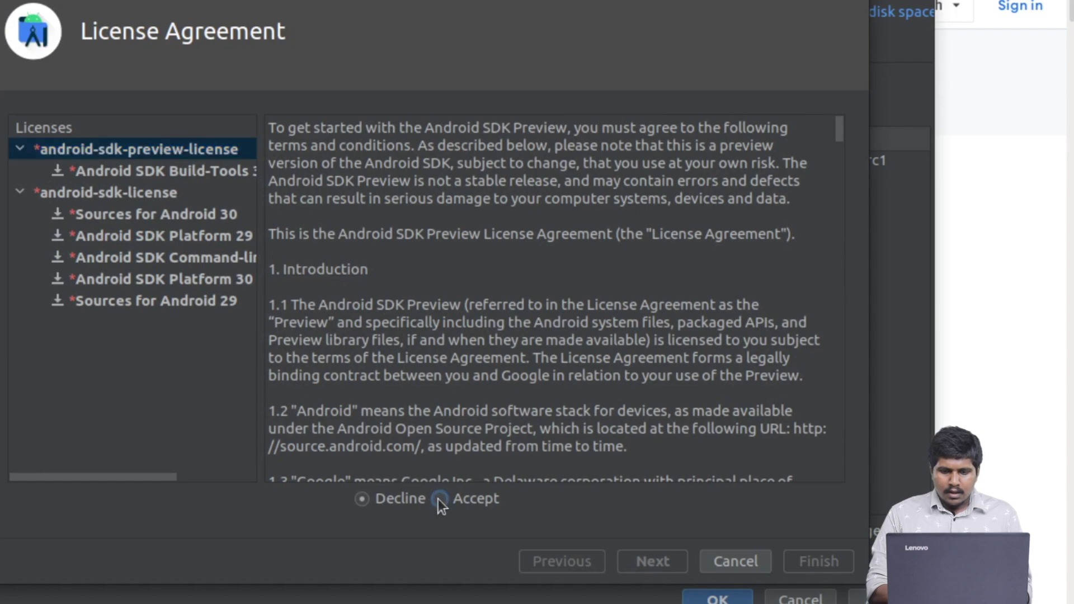
pyautogui.click(133, 192)
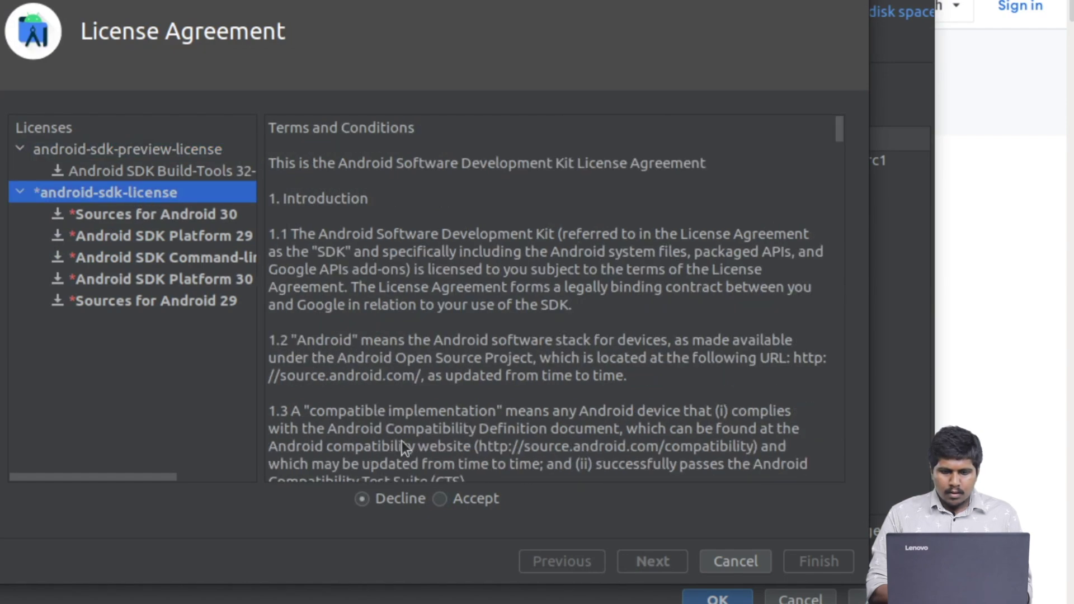
pyautogui.click(440, 498)
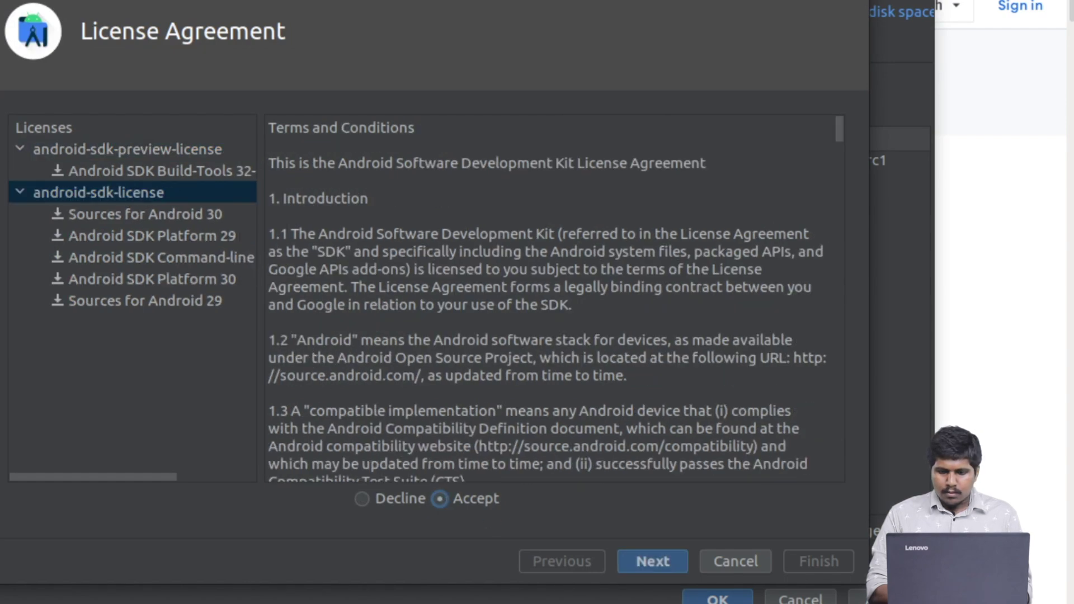
# Install the accepted SDK components, finish the component installer and close the SDK settings with the changes kept
pyautogui.click(656, 564)
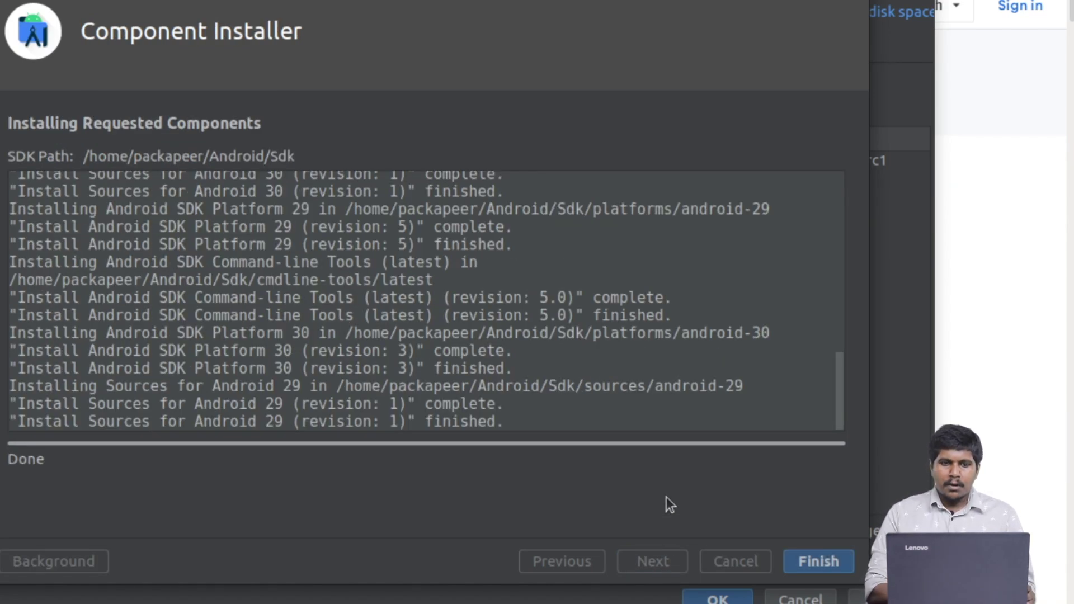
pyautogui.click(822, 557)
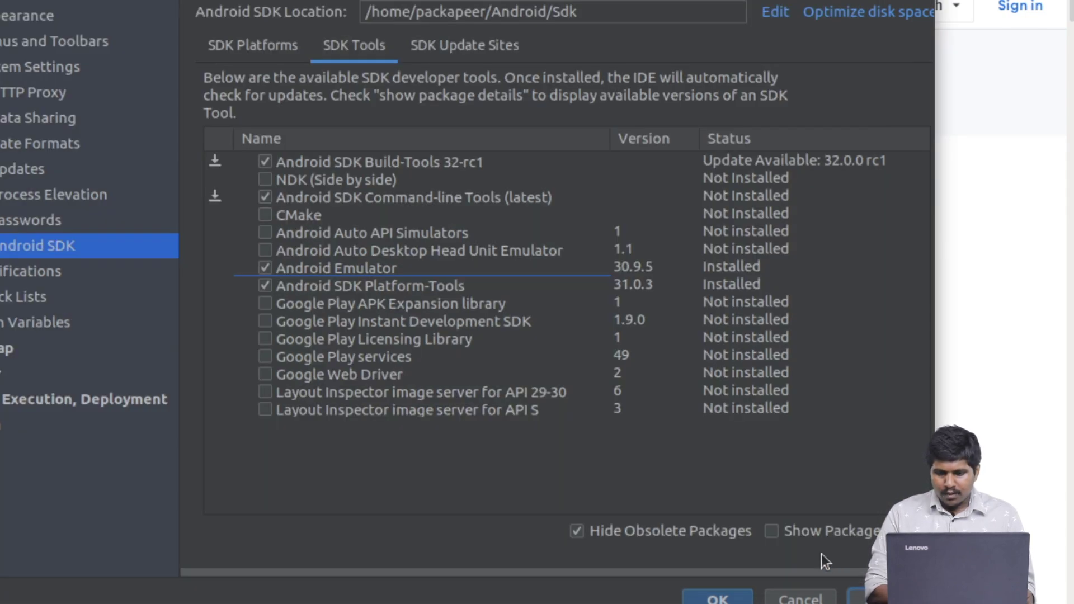
pyautogui.click(722, 598)
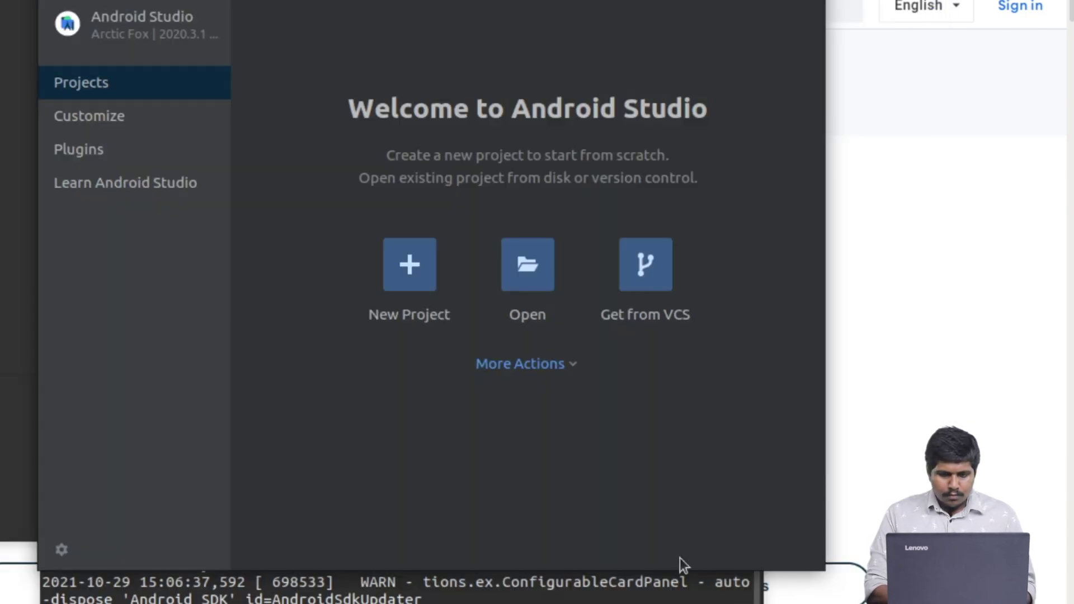
# Open the AVD Manager and start a new virtual device using the Pixel 4 phone hardware definition
pyautogui.click(568, 367)
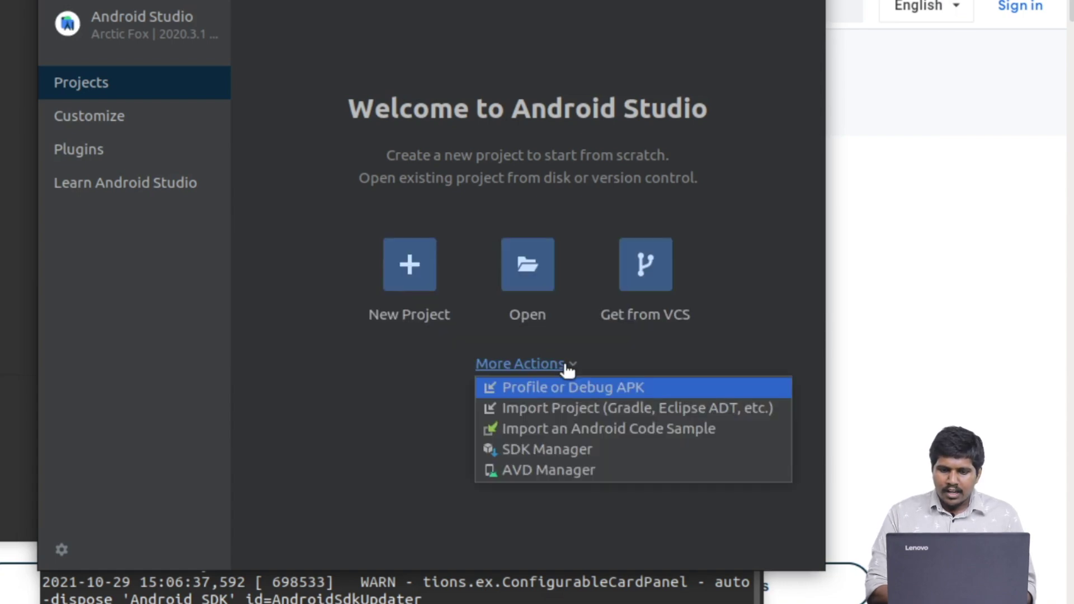
pyautogui.click(537, 472)
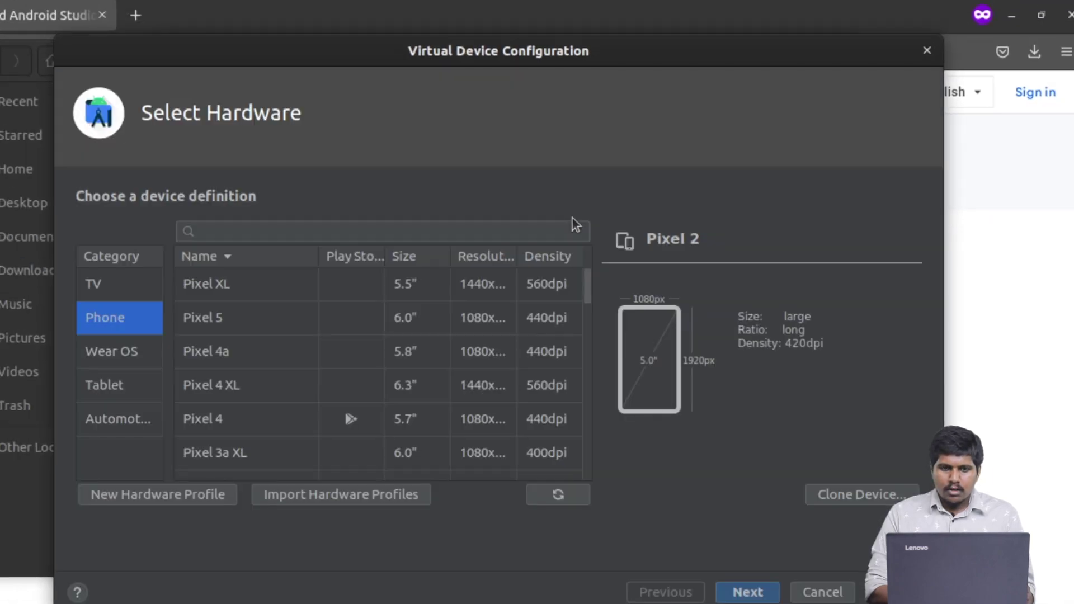
pyautogui.click(237, 291)
pyautogui.click(235, 322)
pyautogui.click(233, 352)
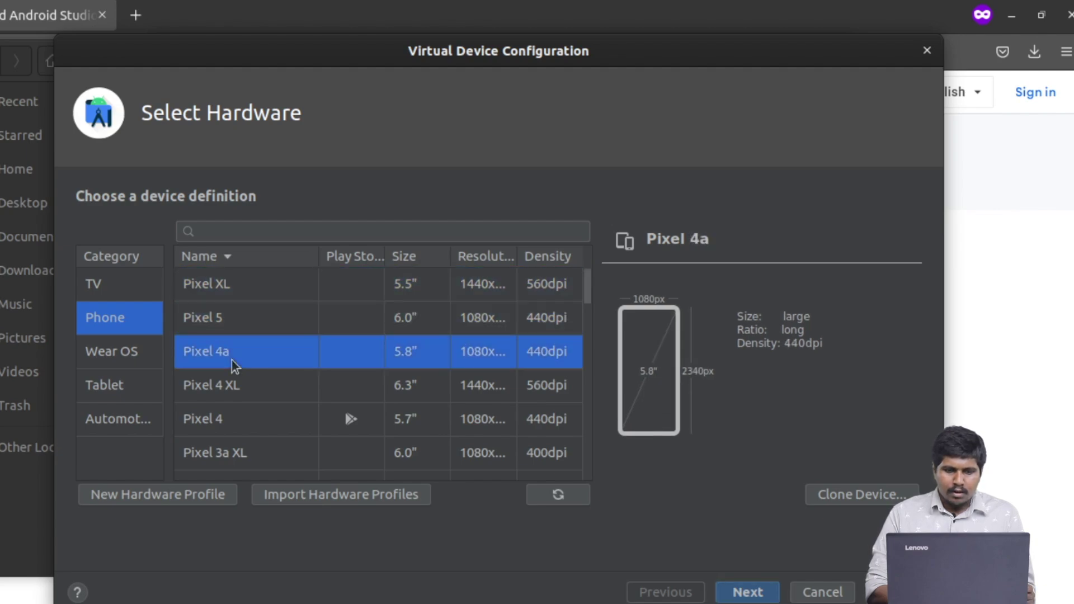
pyautogui.click(236, 385)
pyautogui.click(230, 425)
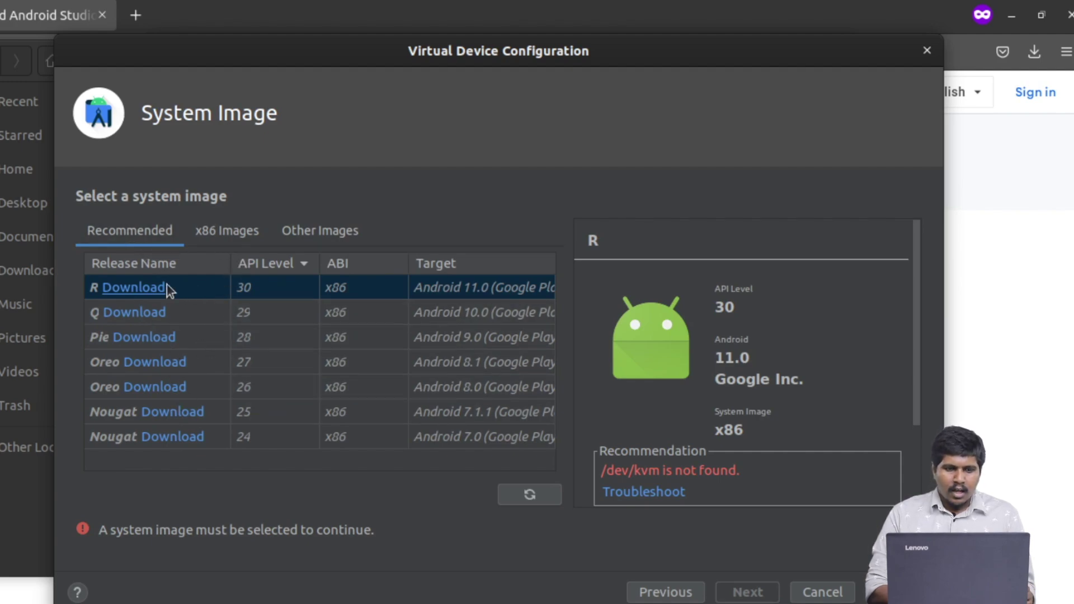
# Download the R (API level 30, x86, Android 11.0) system image, refresh the image list and use it for the virtual device
pyautogui.click(129, 290)
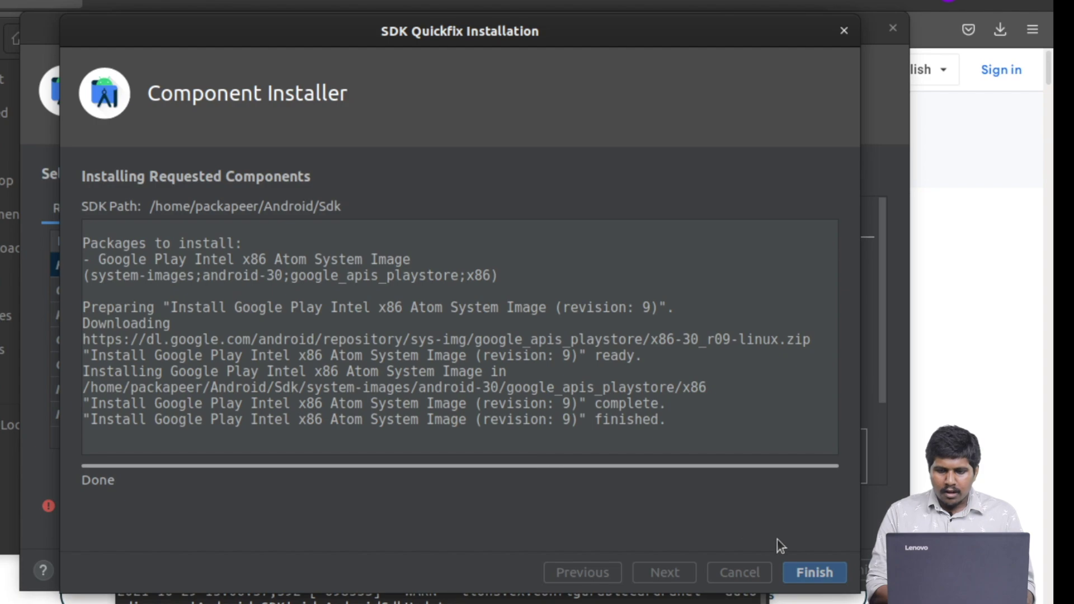
pyautogui.click(815, 572)
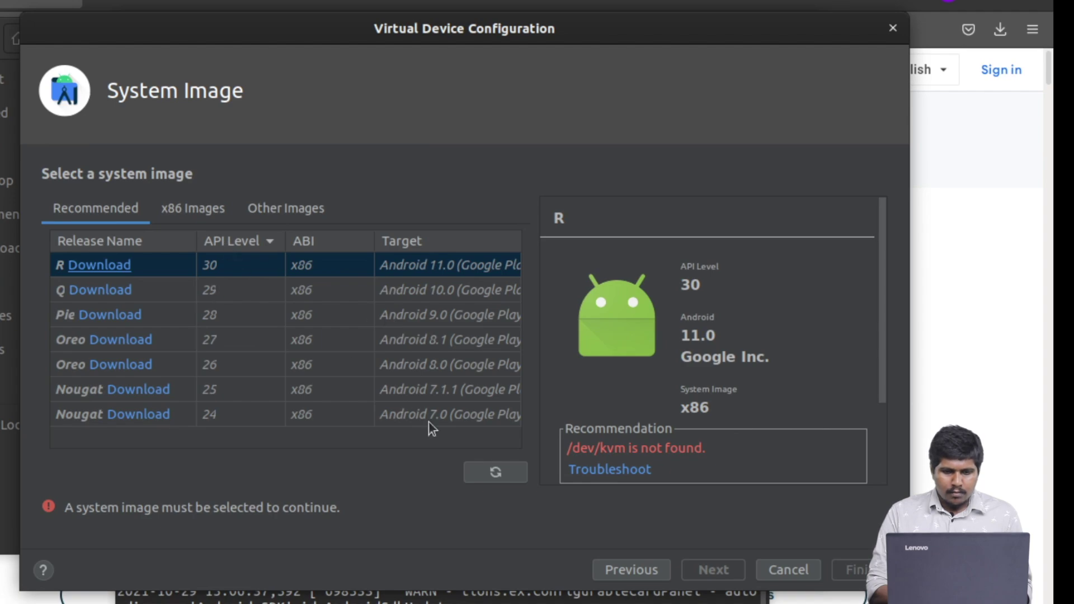
pyautogui.click(503, 477)
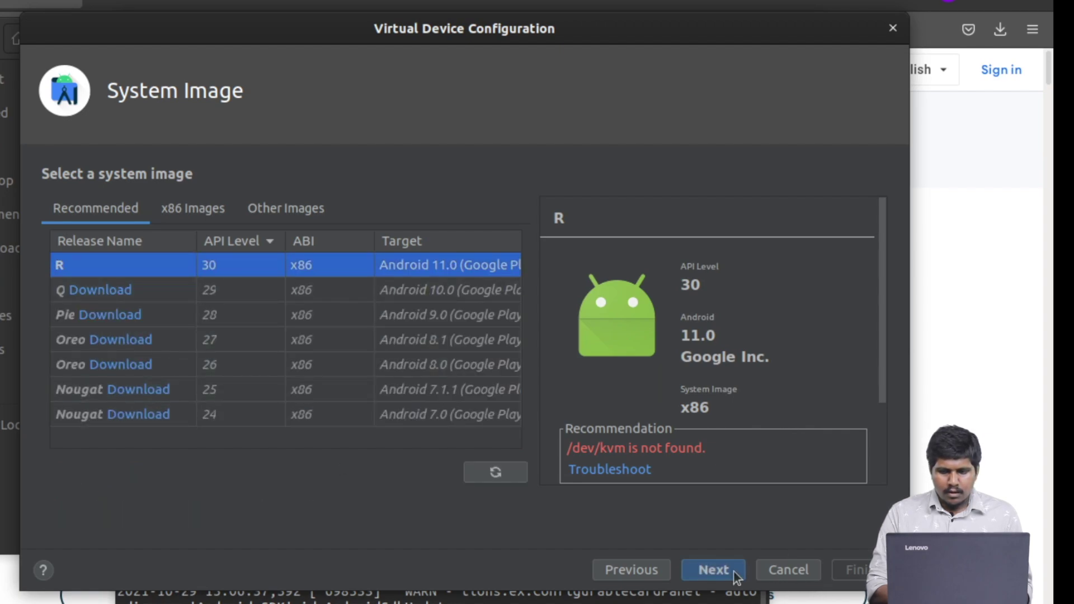
pyautogui.click(727, 570)
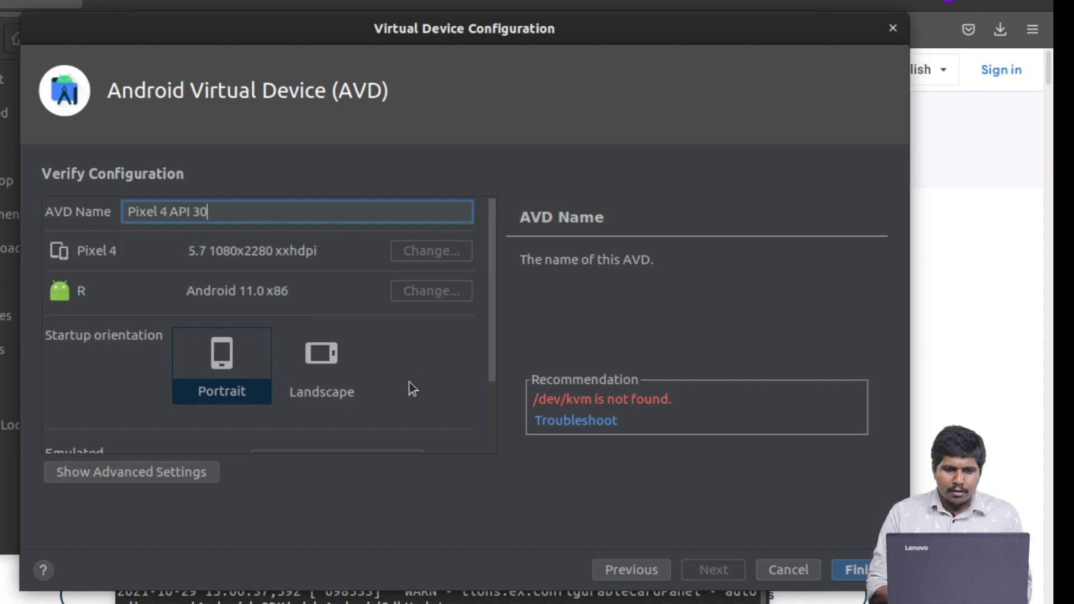
# Disable the device frame, consult the troubleshooting advice for /dev/kvm, and finish creating the Pixel 4 API 30 virtual device
pyautogui.scroll(-3, 414, 377)
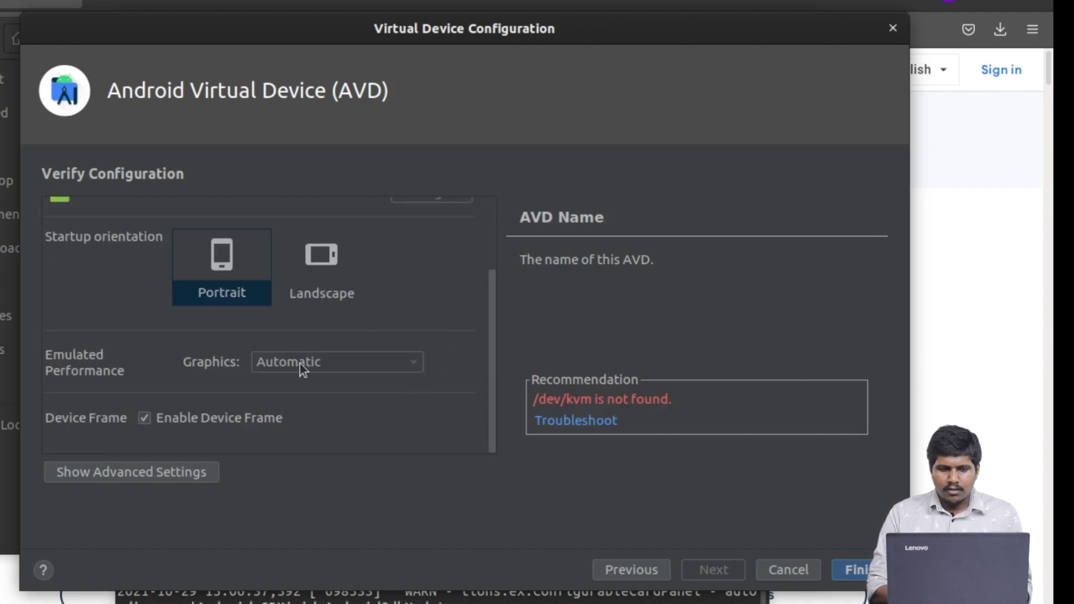
pyautogui.click(144, 418)
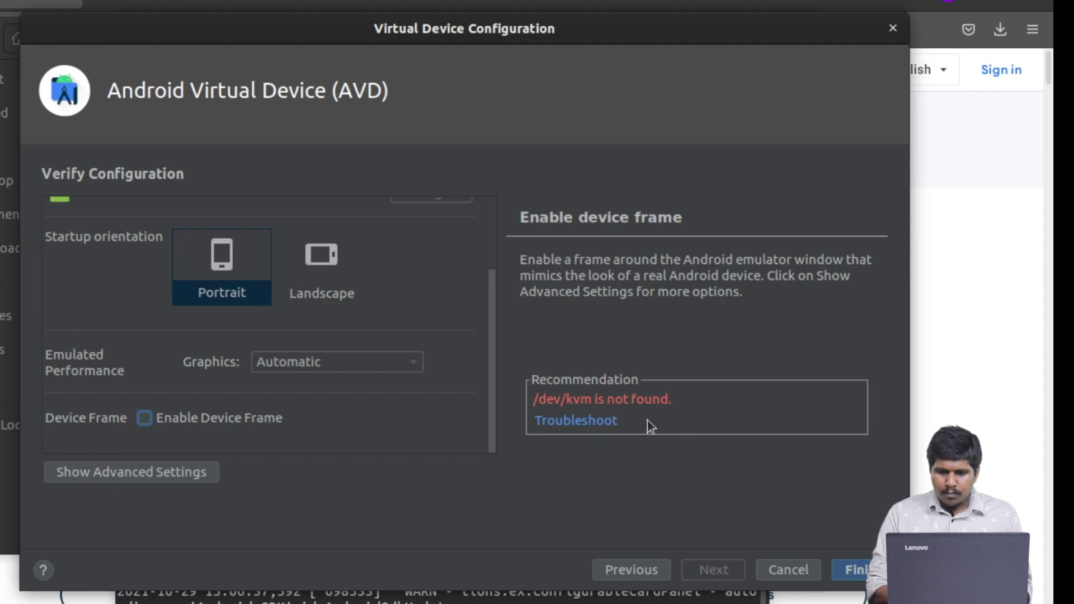
pyautogui.click(569, 425)
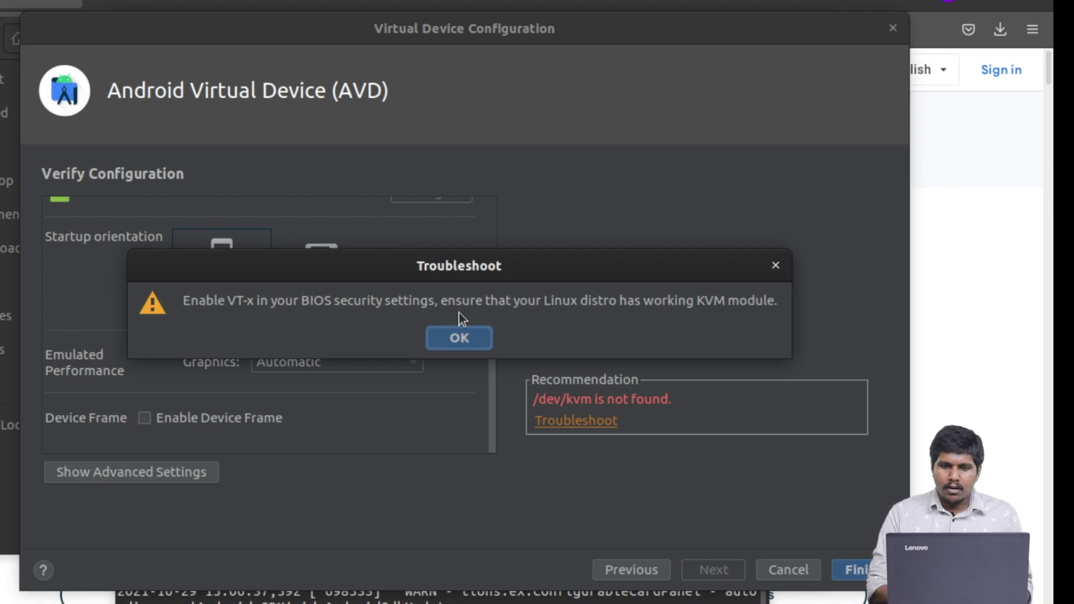
pyautogui.click(461, 340)
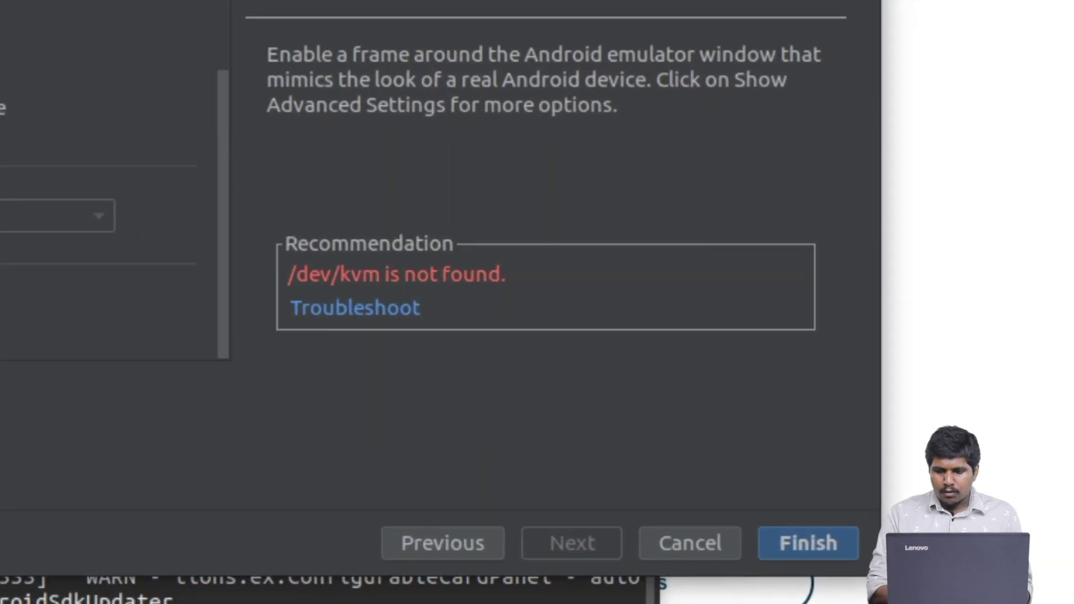
pyautogui.click(810, 550)
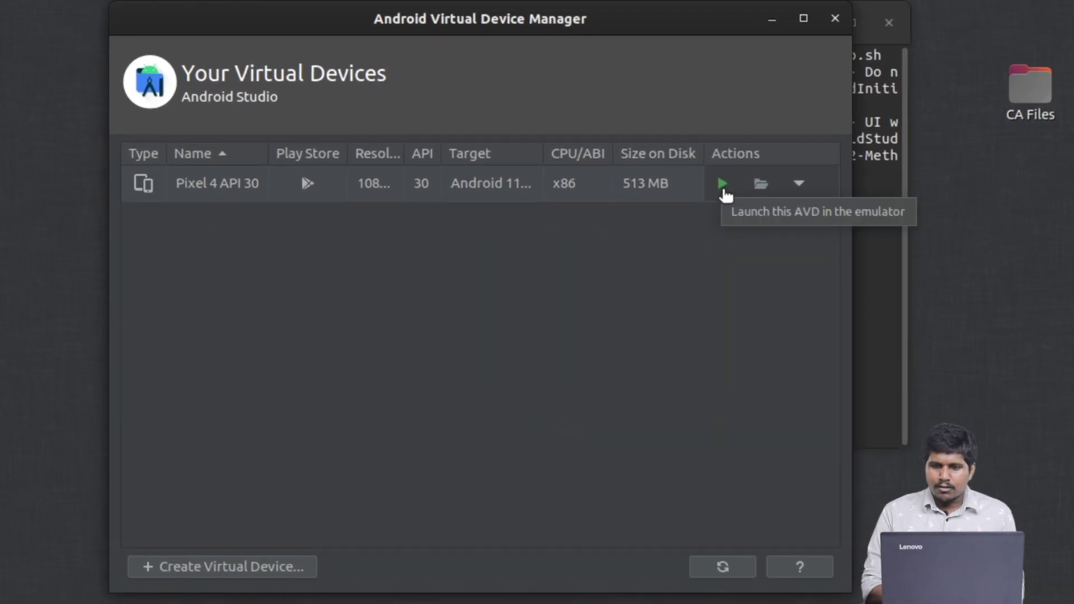
# Launch the Pixel 4 API 30 virtual device and move its emulator window clear of the device manager
pyautogui.click(724, 190)
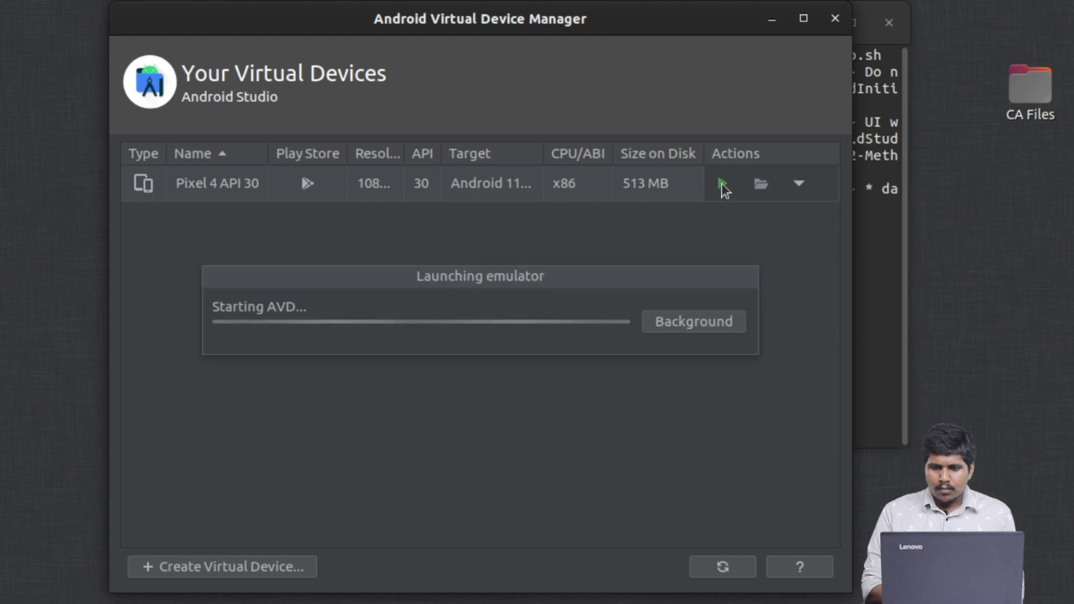
pyautogui.moveTo(548, 287); pyautogui.dragTo(583, 357)
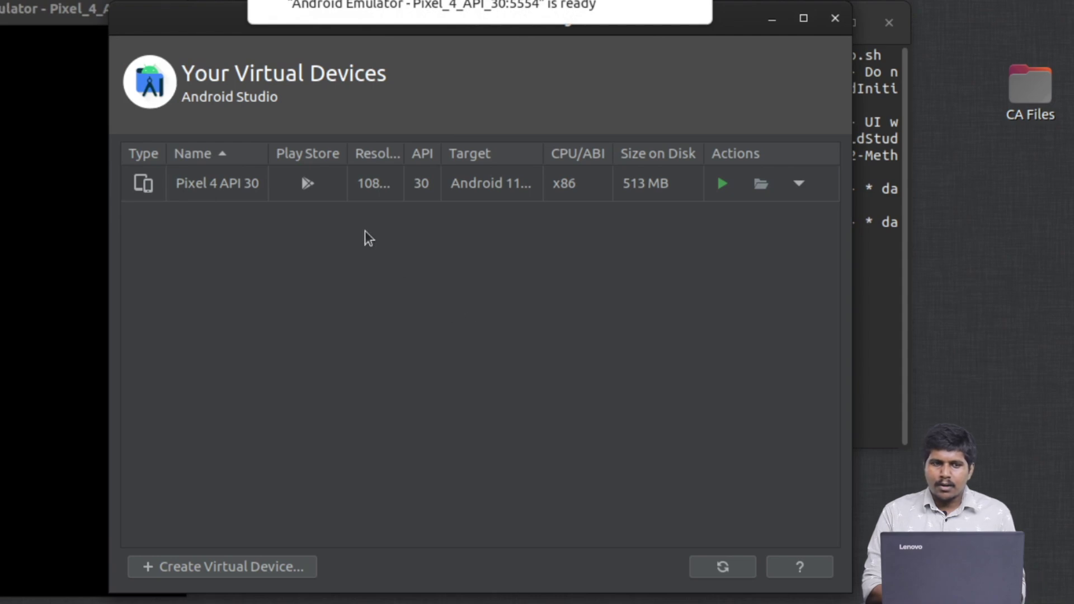
pyautogui.moveTo(49, 17); pyautogui.dragTo(885, 1)
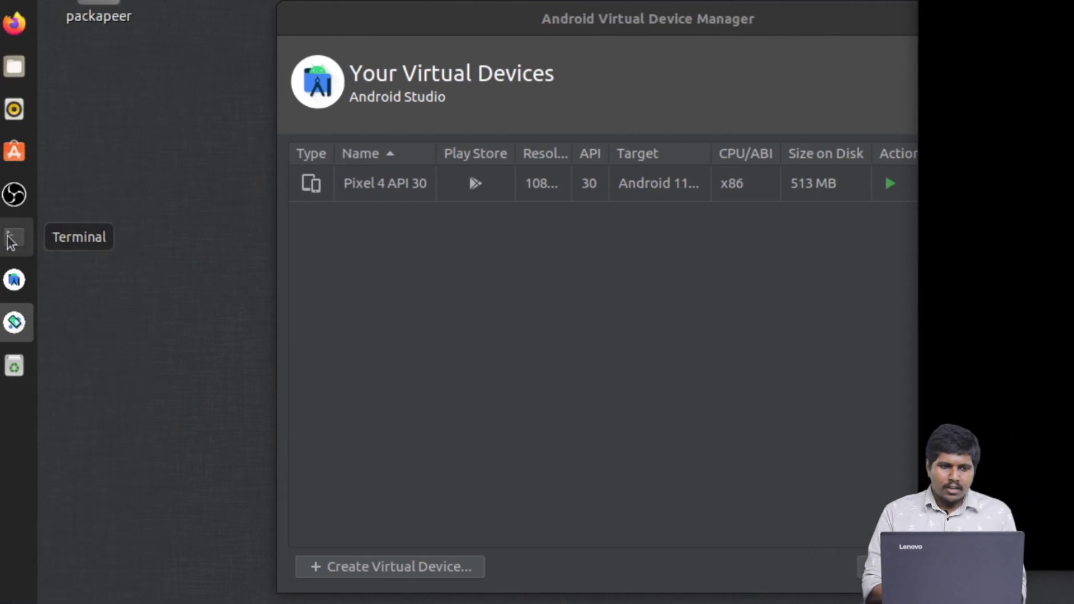
# Open a new Terminal window and create a Flutter project named sample_project with flutter create
pyautogui.rightClick(11, 242)
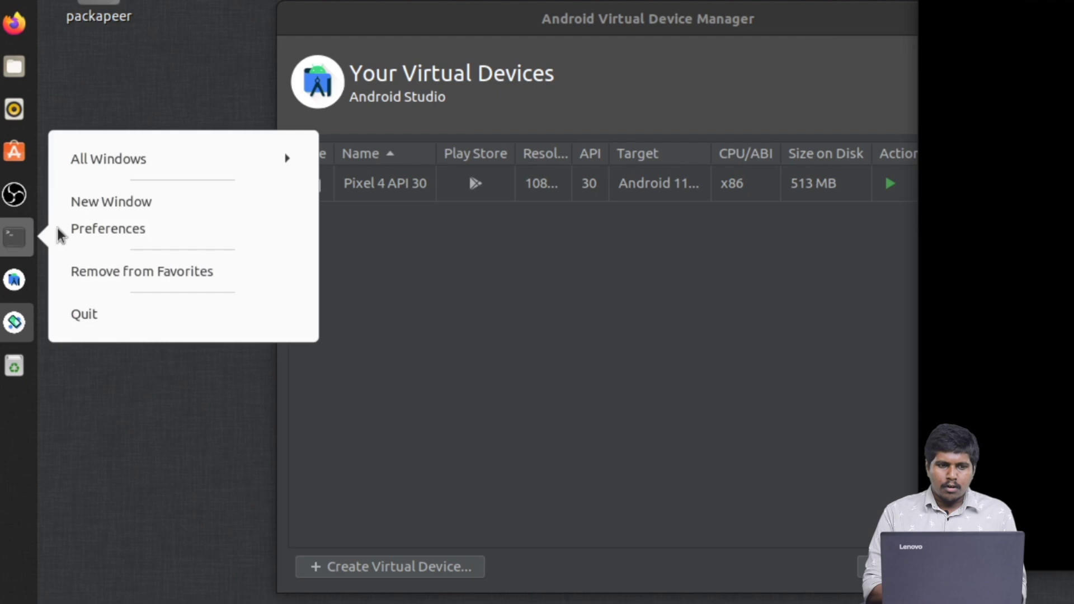
pyautogui.click(125, 209)
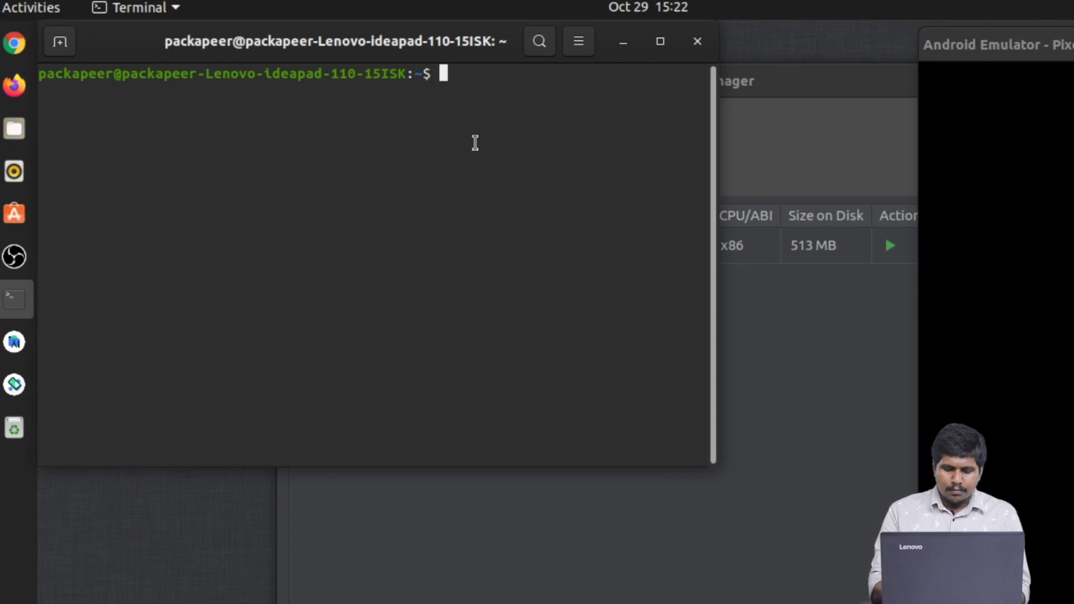
pyautogui.write('flutter ')
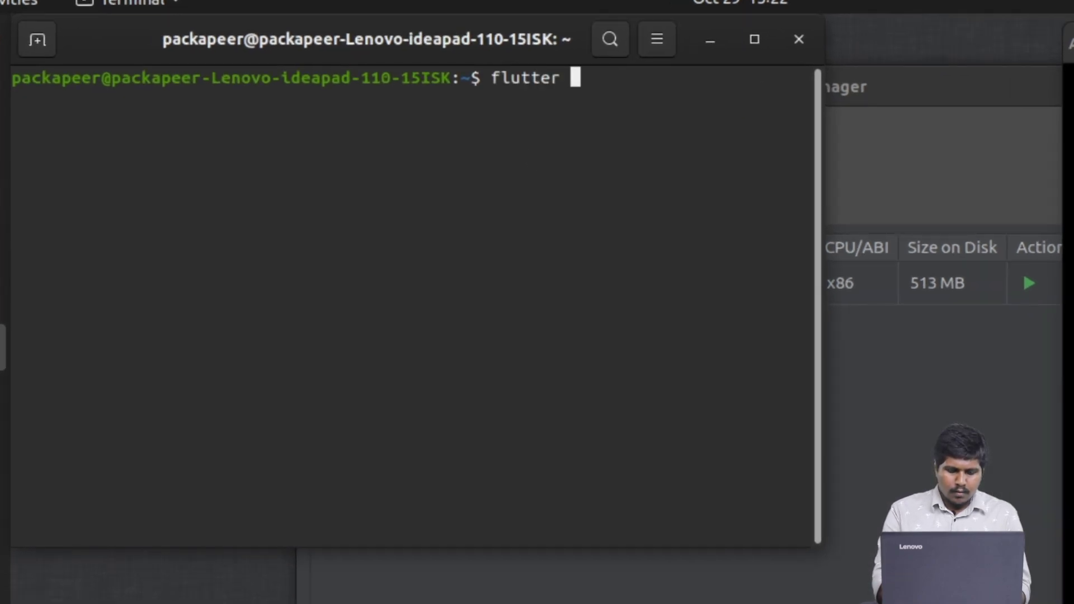
pyautogui.write('create ')
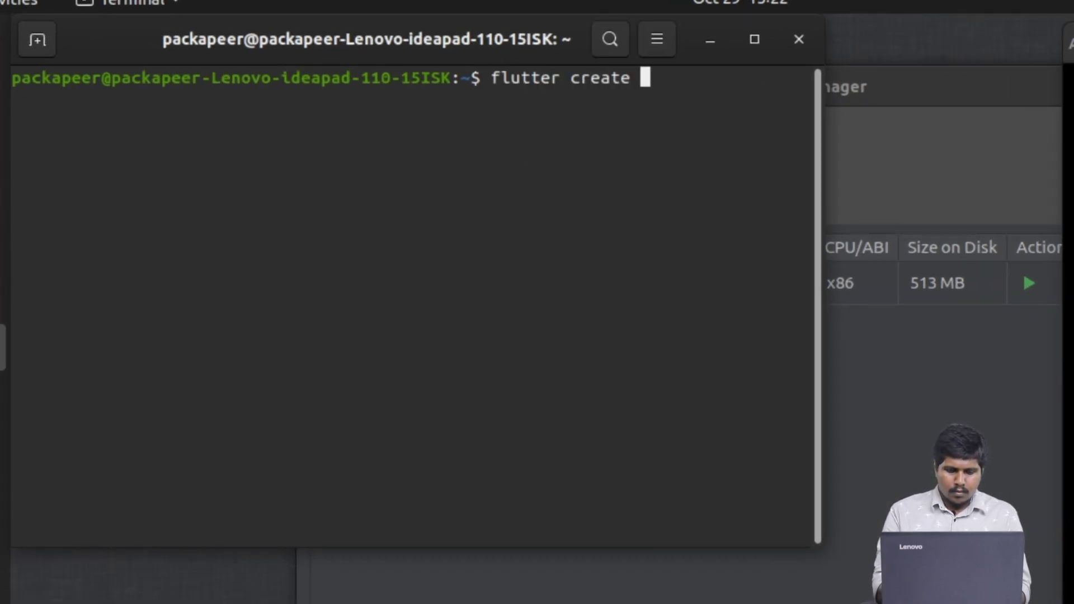
pyautogui.write('sampl')
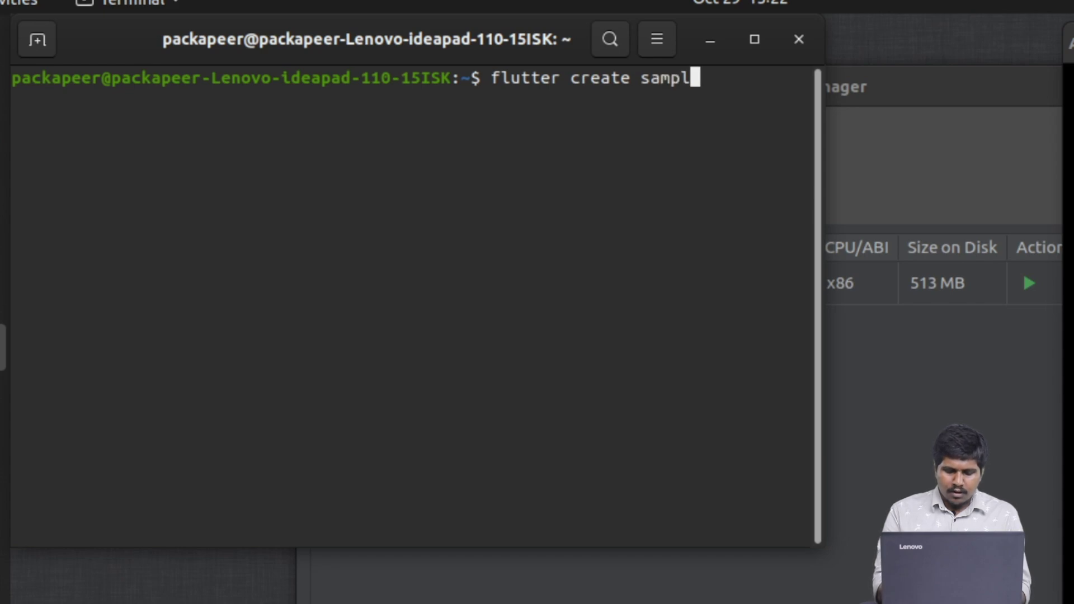
pyautogui.write('e')
pyautogui.write('<-project')
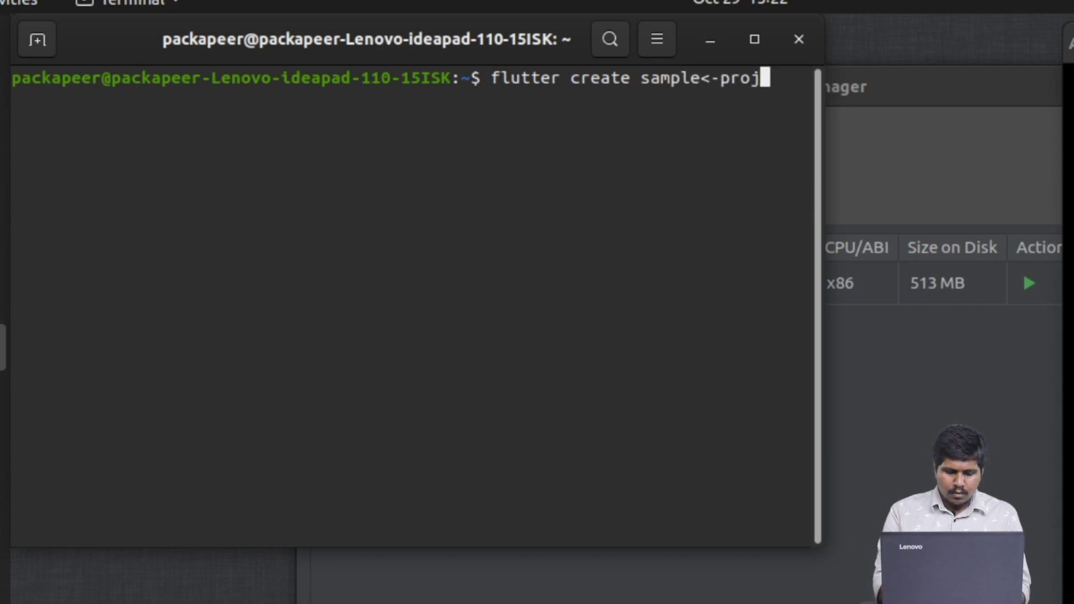
pyautogui.press('Left')
pyautogui.press('Left')
pyautogui.press('Left')
pyautogui.press('Left')
pyautogui.press('Left')
pyautogui.press('Left')
pyautogui.press('Left')
pyautogui.press('Left')
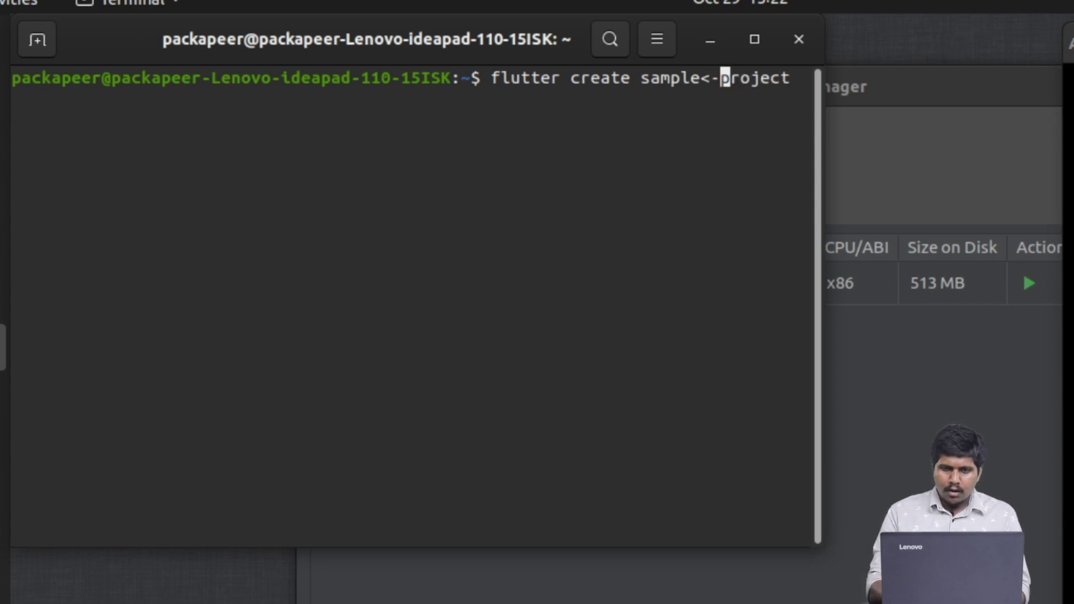
pyautogui.press('Delete')
pyautogui.press('BackSpace')
pyautogui.write('_')
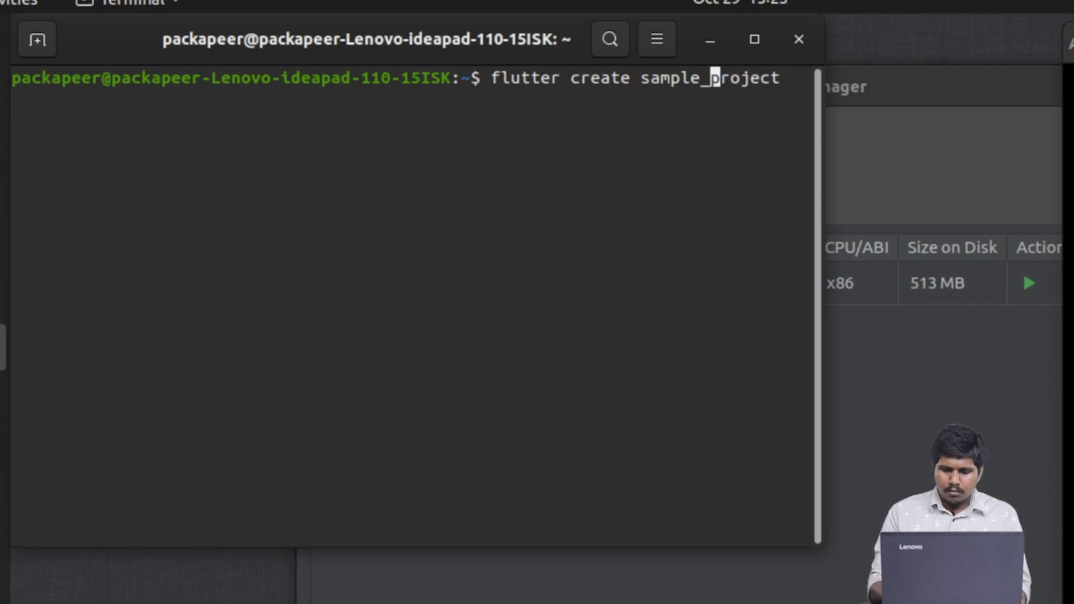
pyautogui.press('Return')
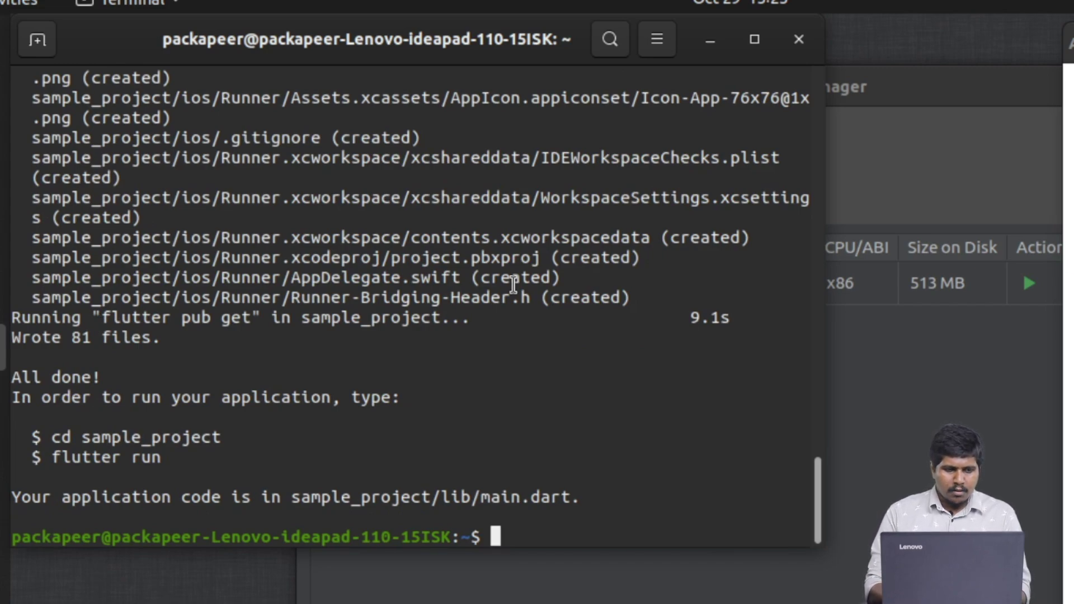
# Open the sample_project folder in Visual Studio Code using the code command
pyautogui.write('code')
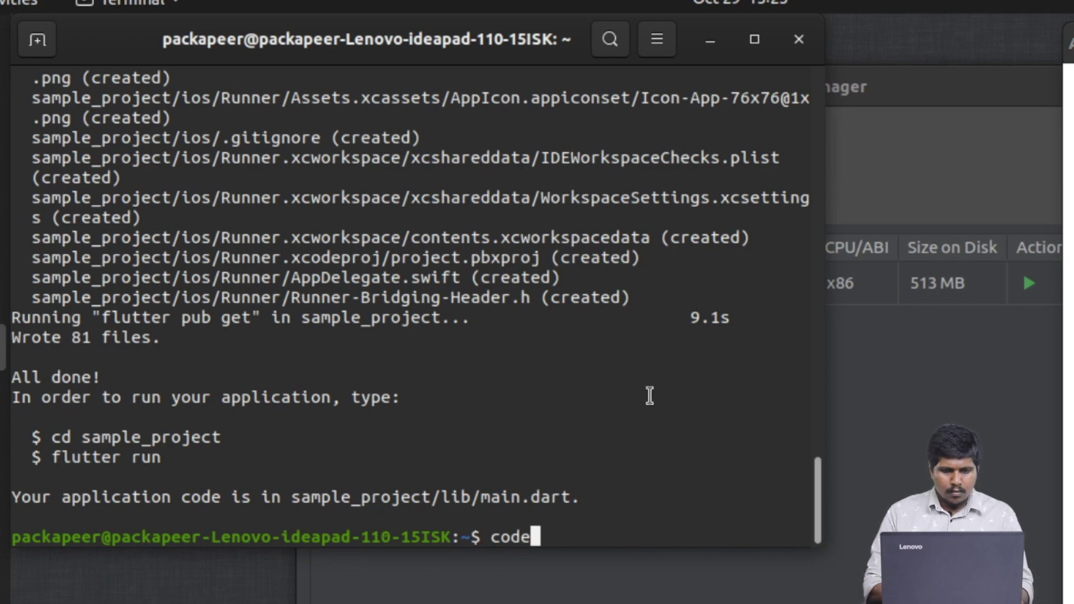
pyautogui.write(' sample')
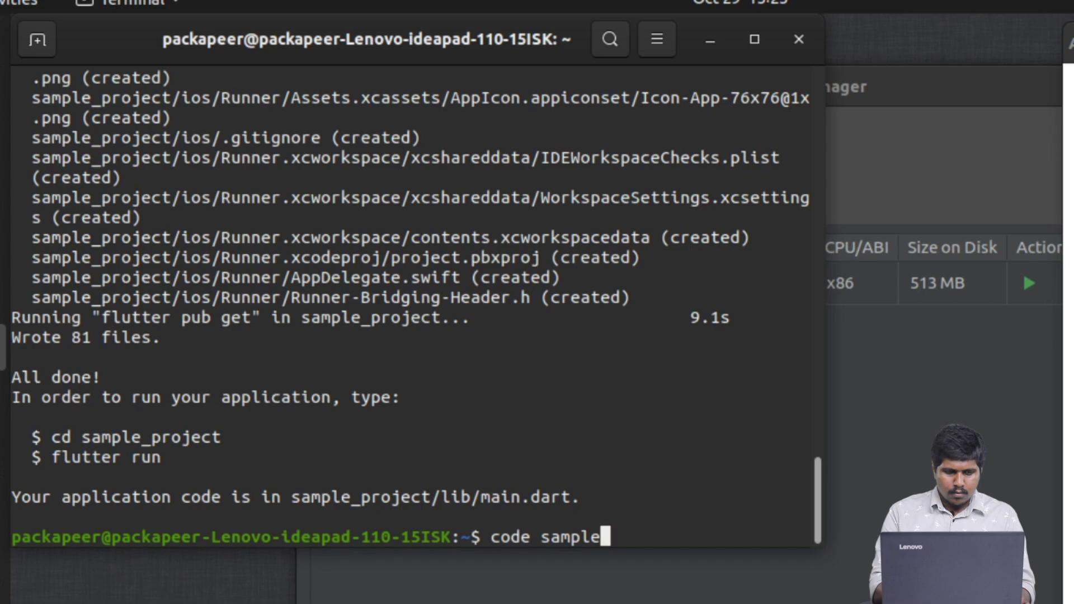
pyautogui.write('_project/')
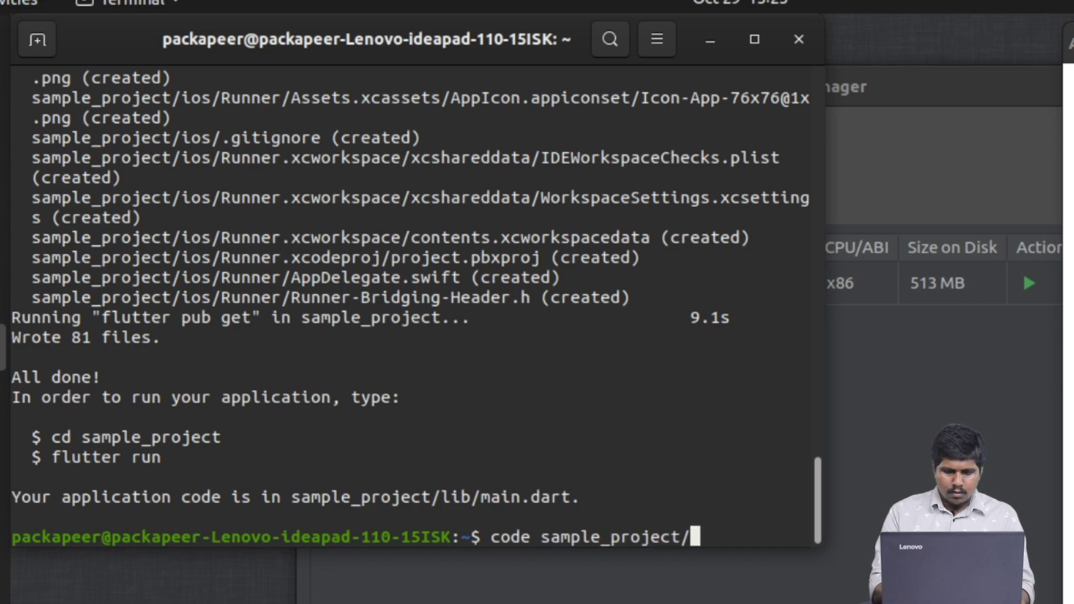
pyautogui.press('Tab')
pyautogui.press('Return')
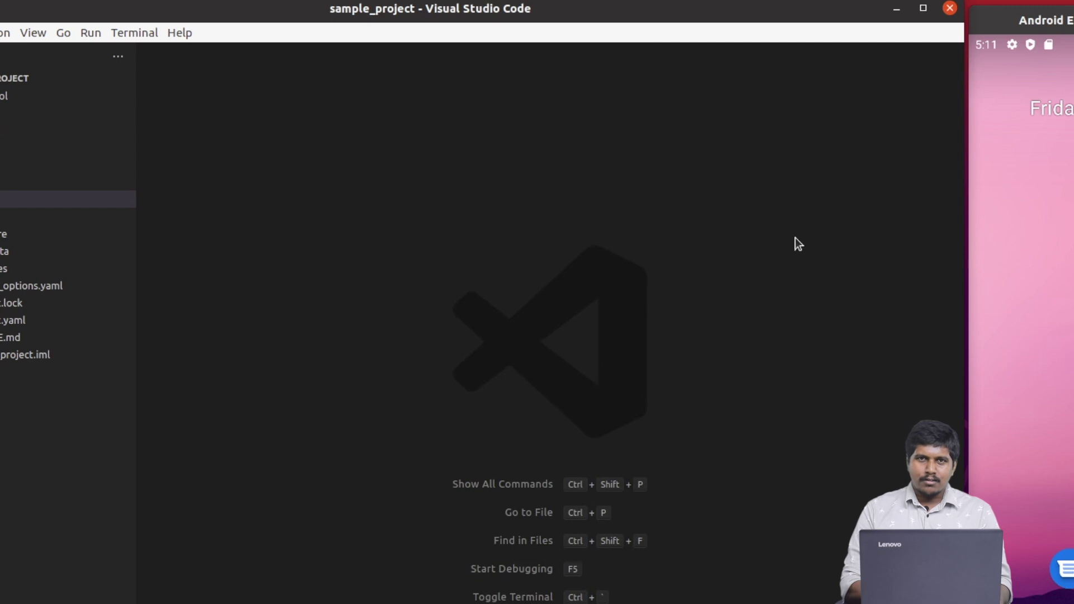
# Open a new integrated terminal for sample_project and launch the app on the emulator with flutter run
pyautogui.click(141, 35)
pyautogui.click(166, 59)
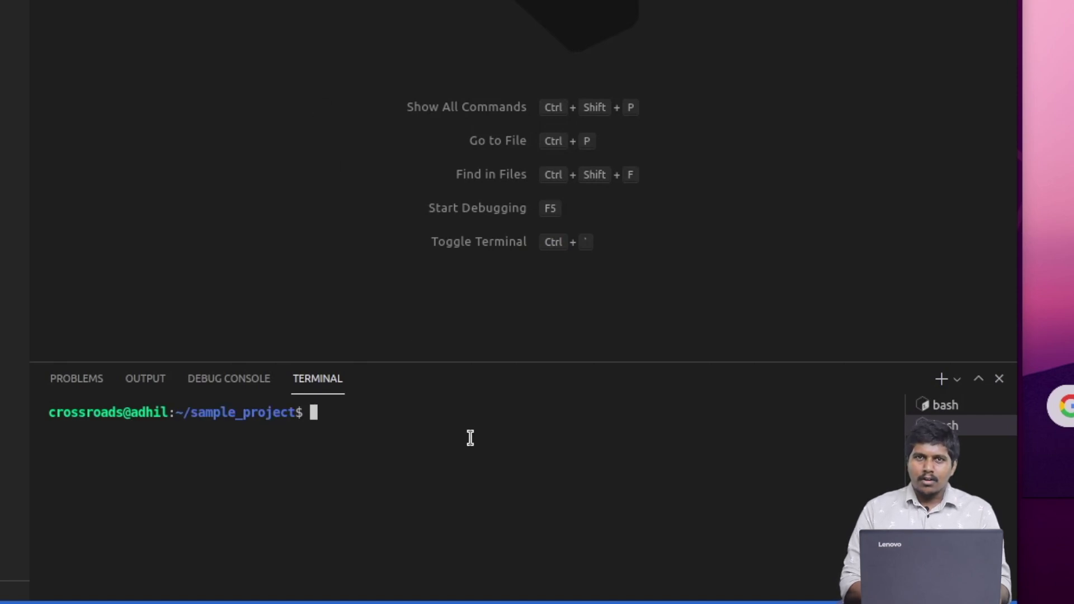
pyautogui.write('flutter ')
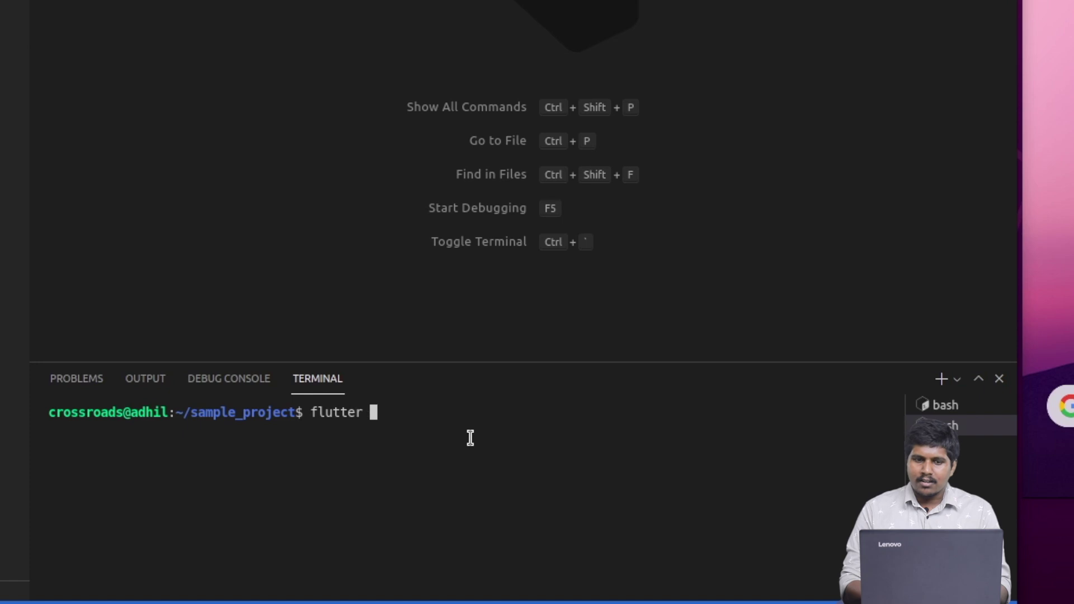
pyautogui.write('run')
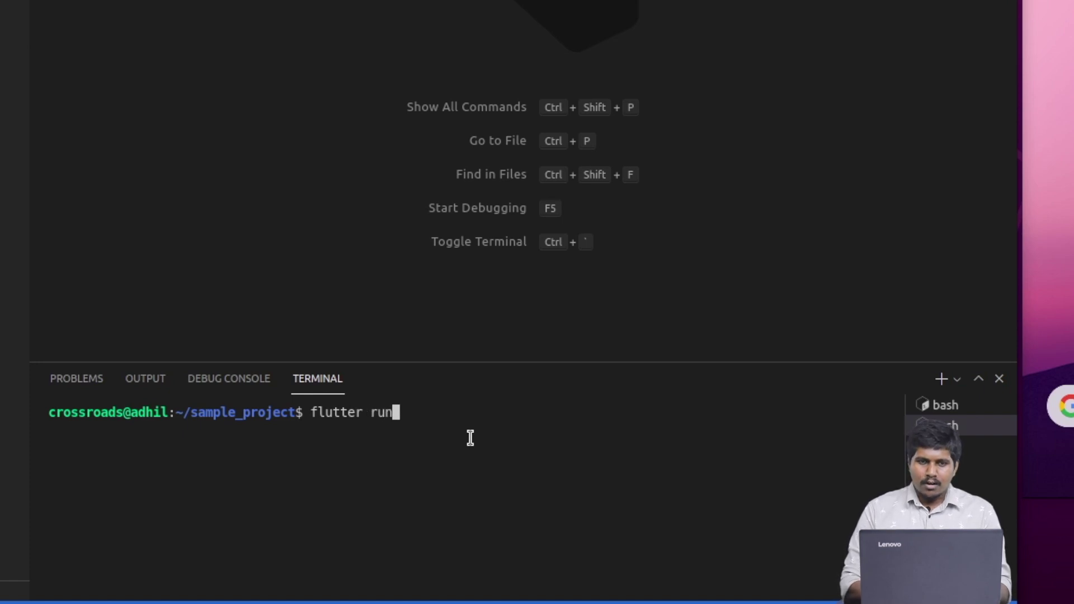
pyautogui.press('Return')
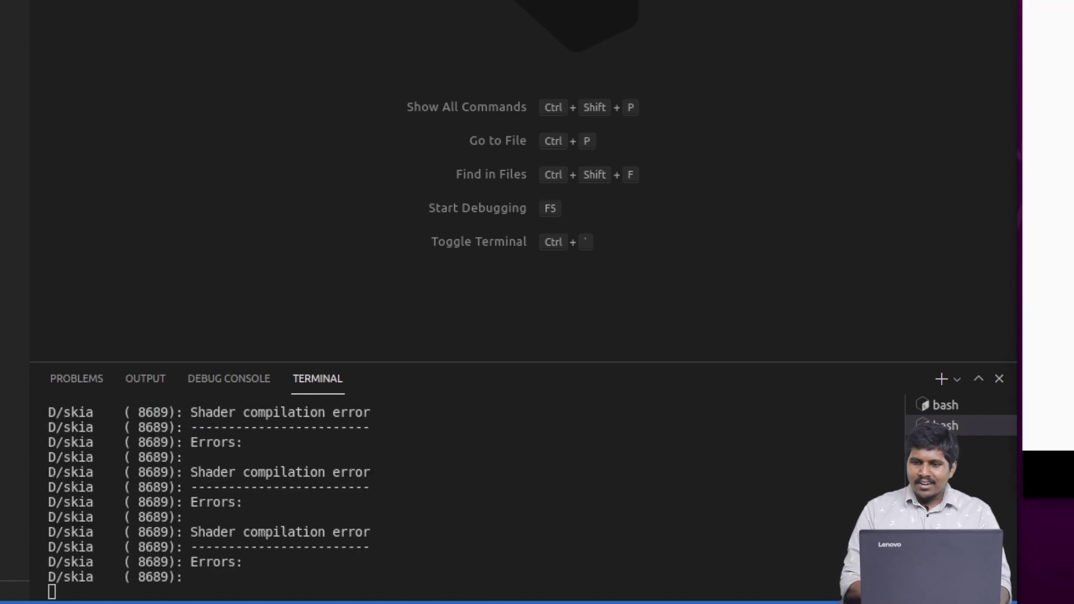